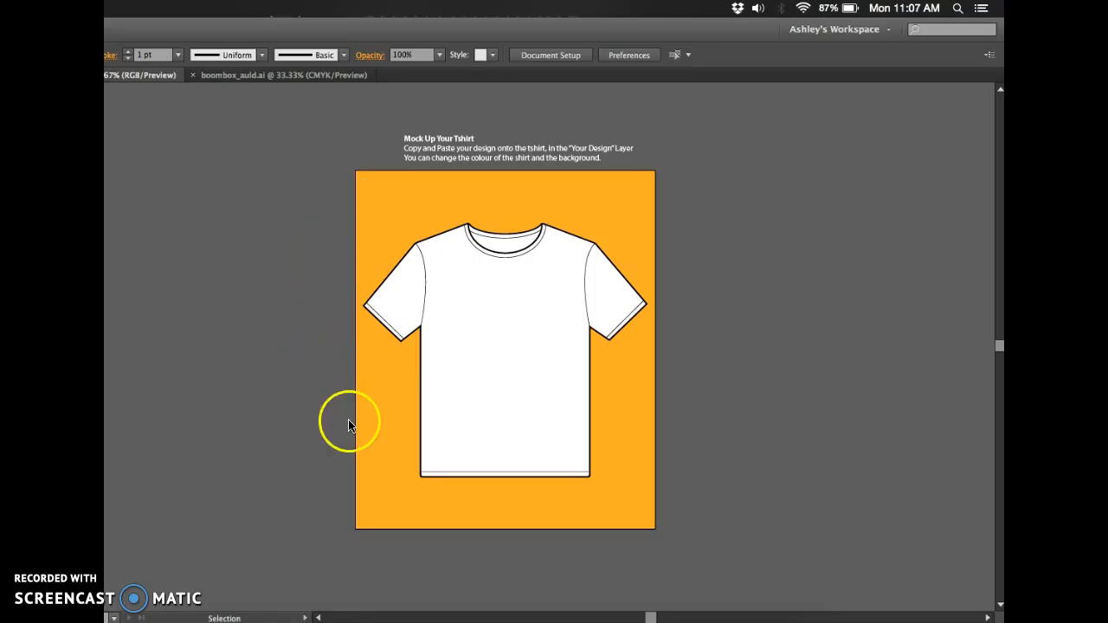
Switch to Firefox, review the T-shirt mock-up assignment instructions, and return to Illustrator
click(394, 616)
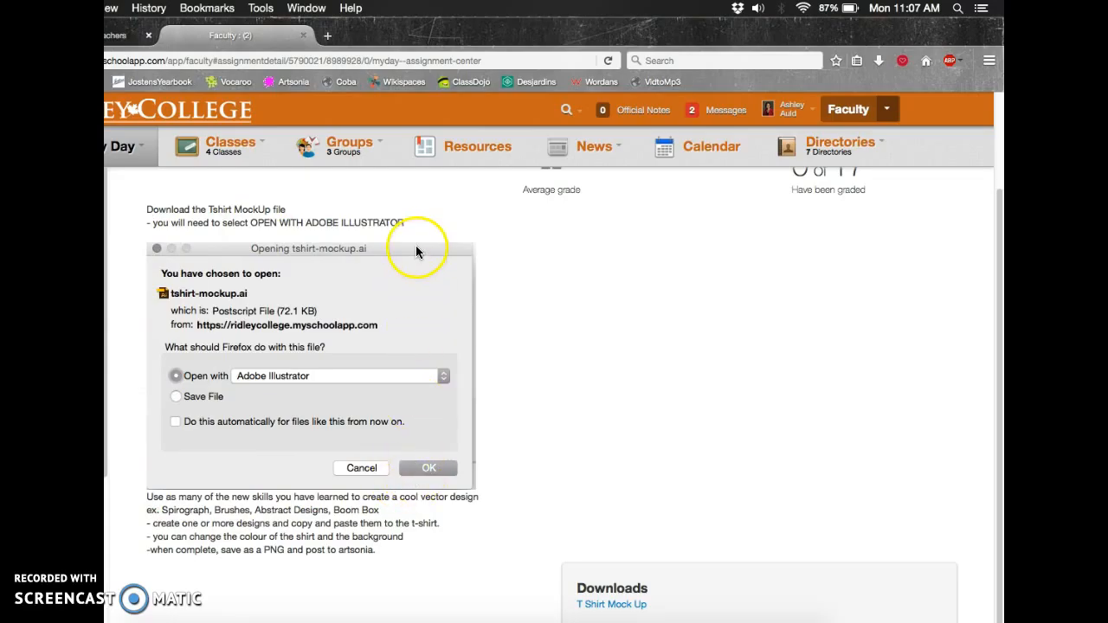
click(177, 378)
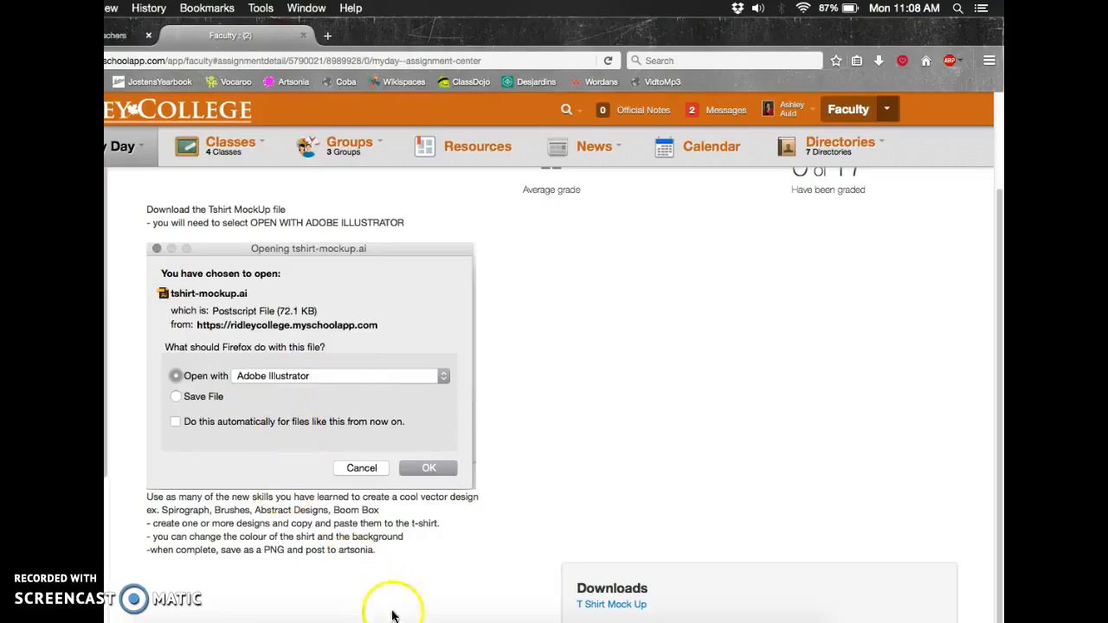
click(228, 616)
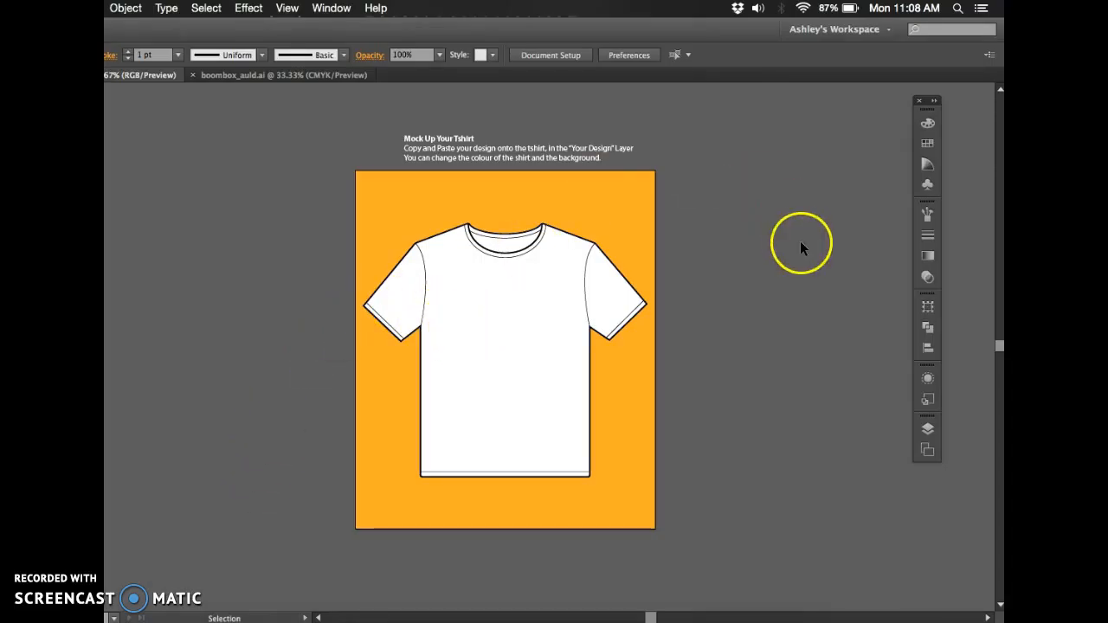
Show the mock-up's layers and make the Your Design layer active with nothing selected
click(927, 429)
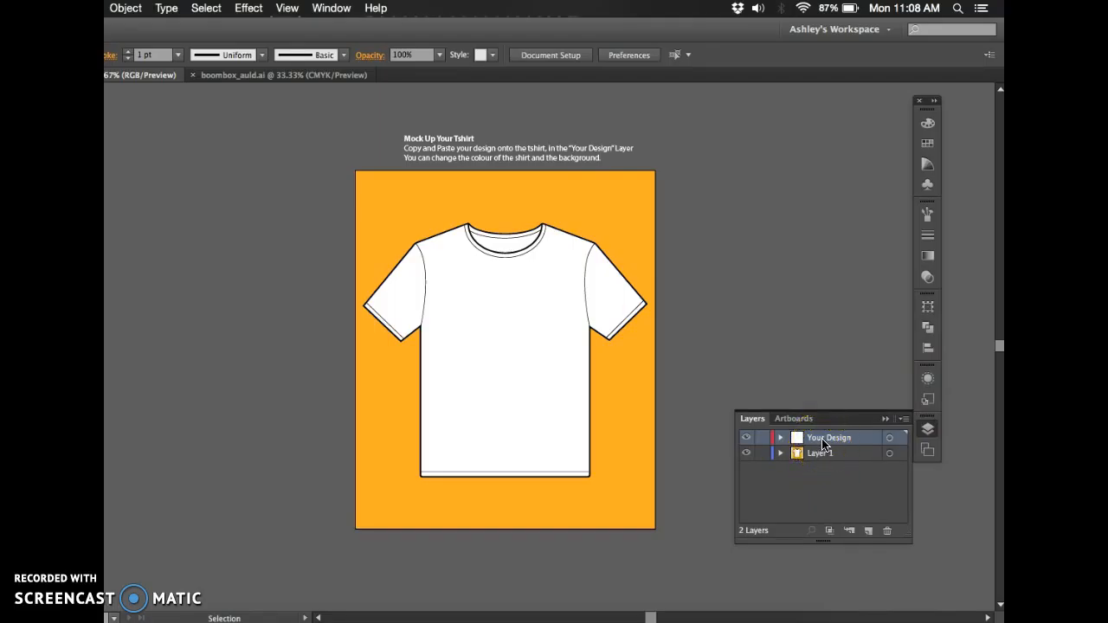
click(889, 438)
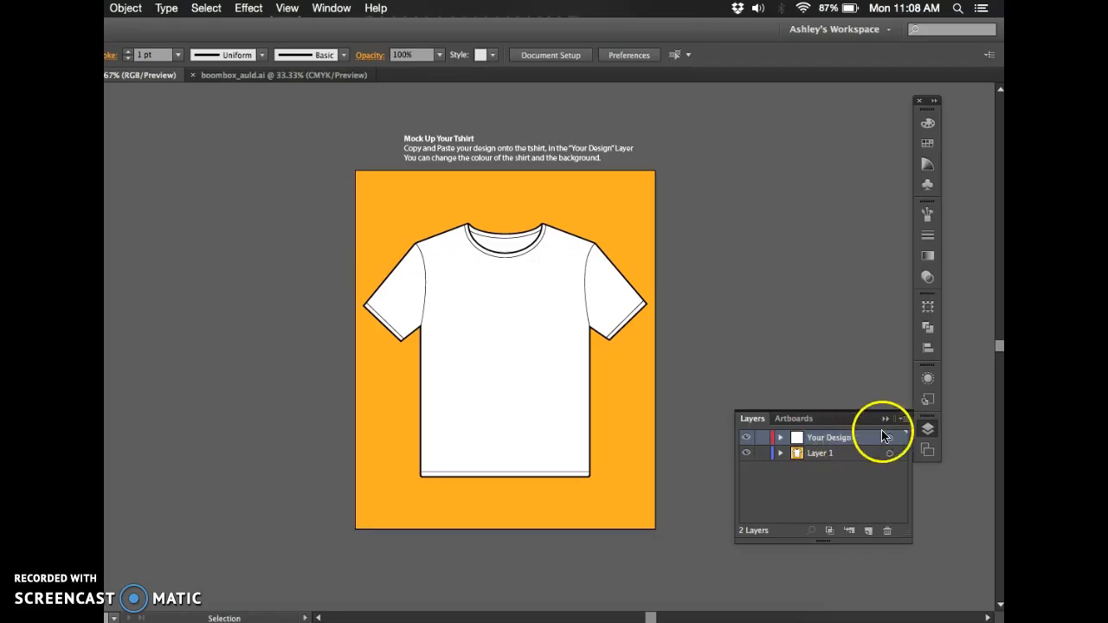
click(889, 440)
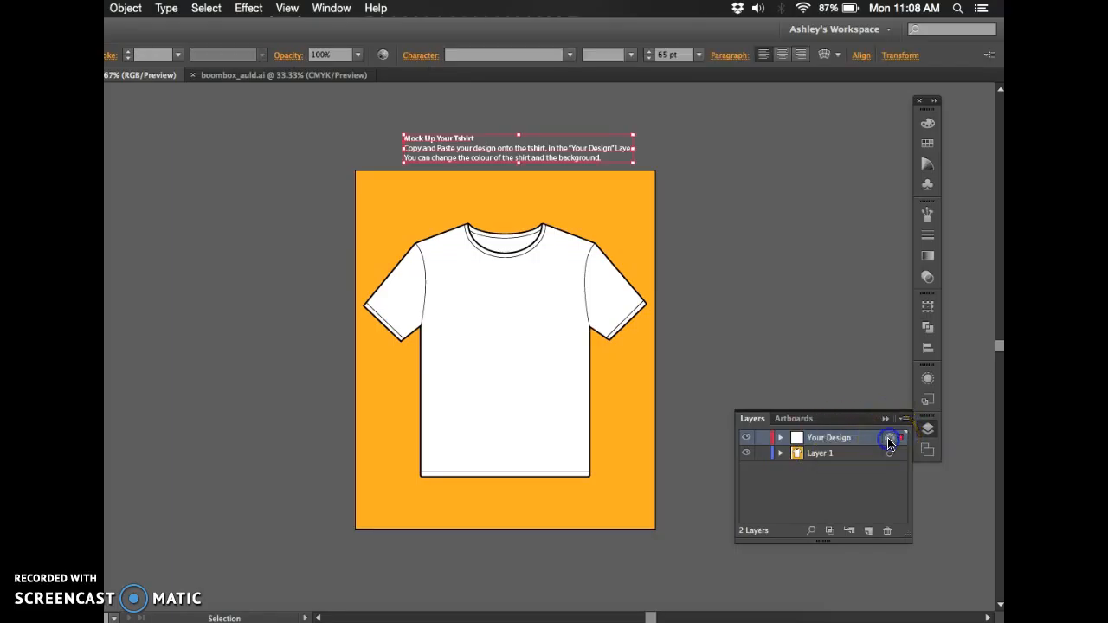
click(839, 442)
click(773, 294)
Select the grey boombox artwork with its green background in the open boombox document and copy it
click(241, 75)
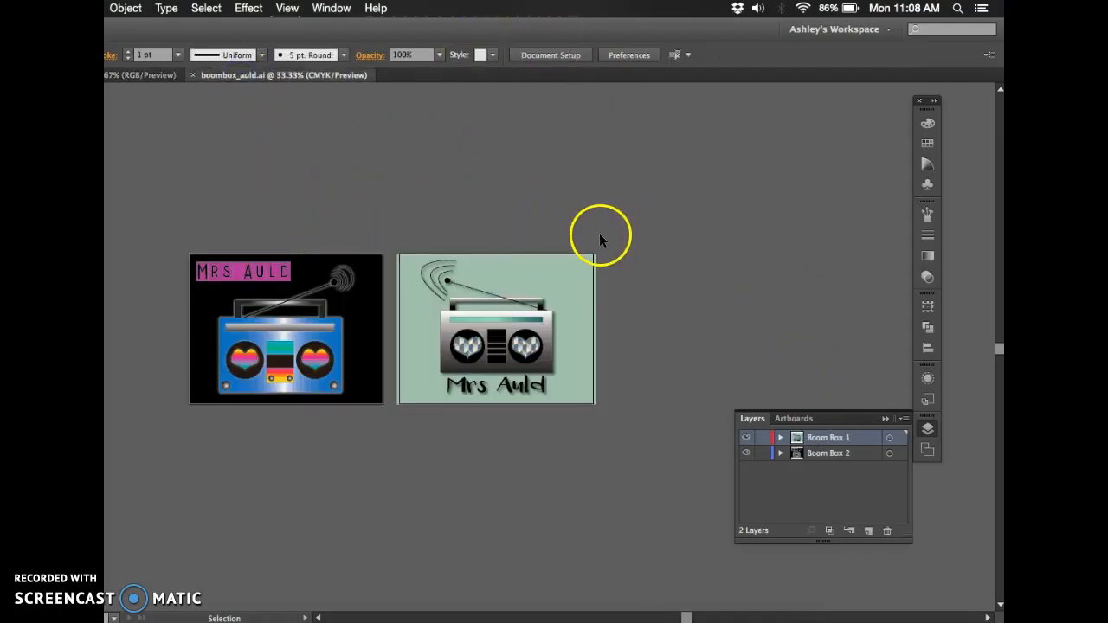
drag(598, 232, 396, 445)
click(506, 346)
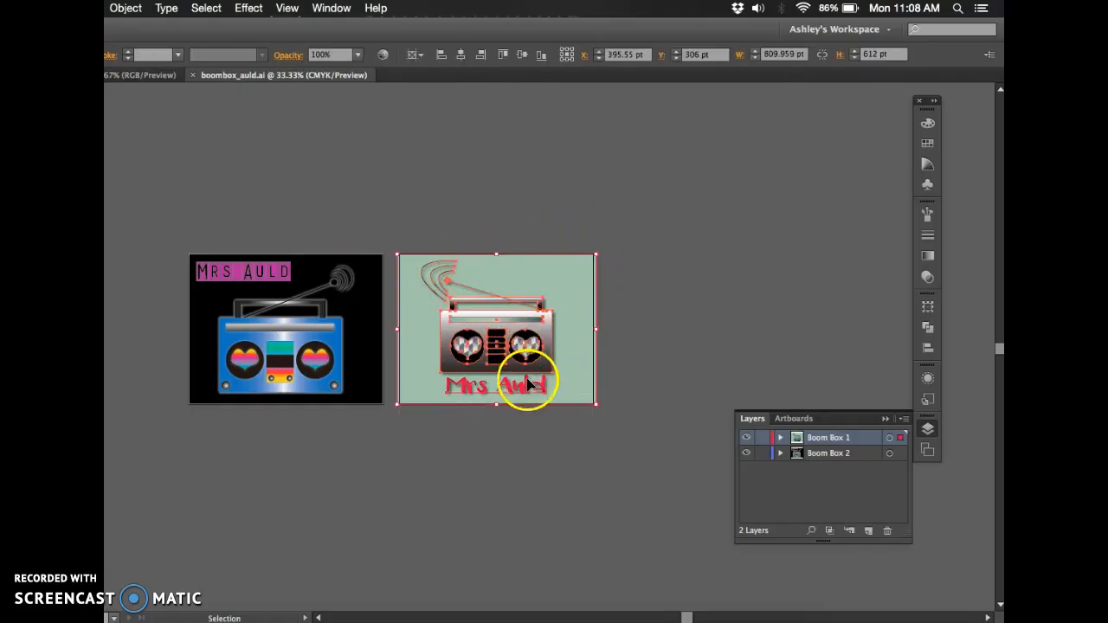
key(a)
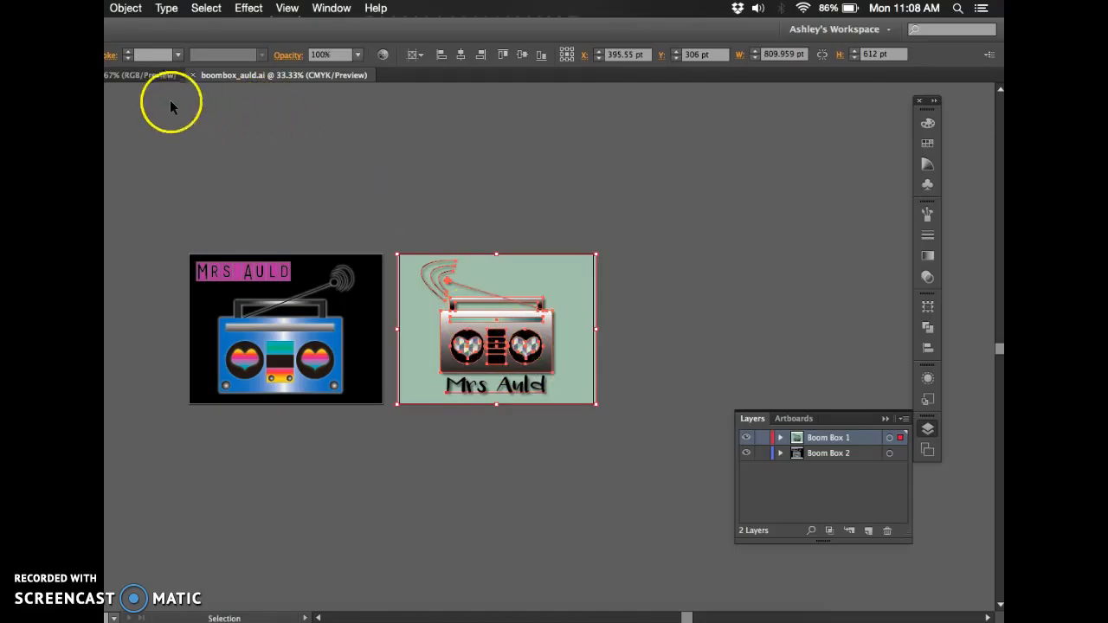
Paste the copied boombox artwork onto the T-shirt in the mock-up document's Your Design layer
click(143, 74)
click(467, 296)
key(a)
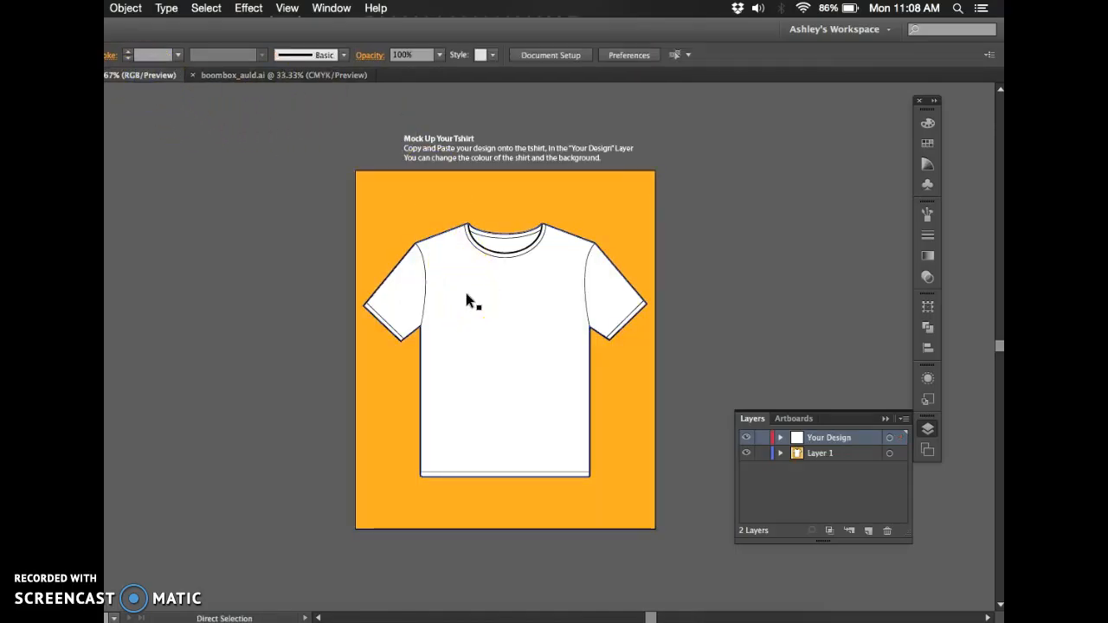
key(super+v)
click(507, 346)
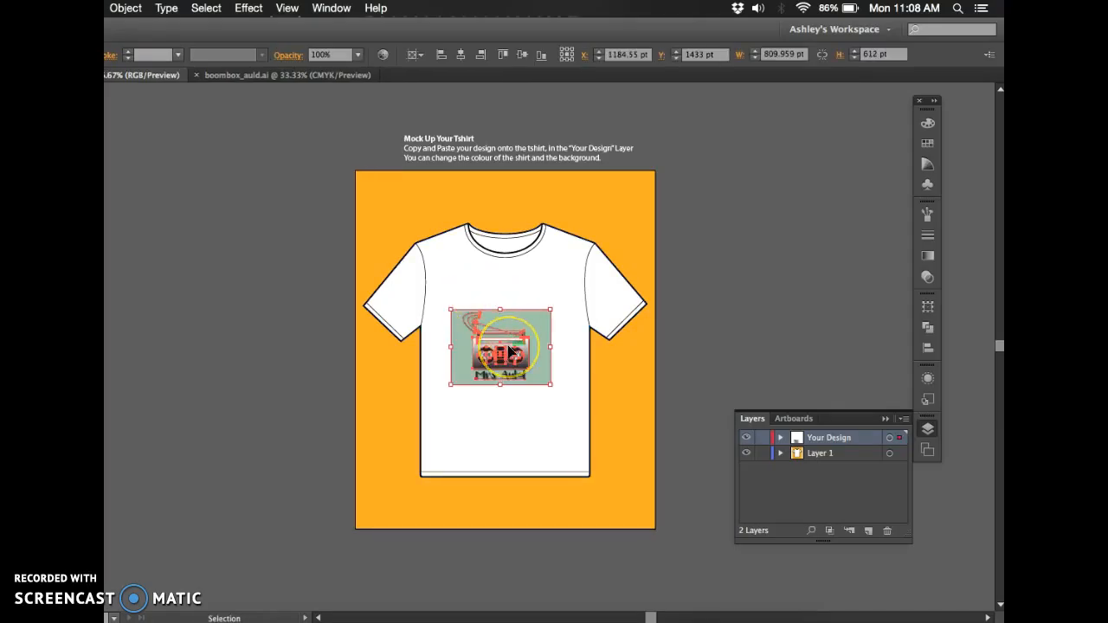
Move the boombox design up and center it on the T-shirt's chest
key(super+equal)
key(super+equal)
mouse_move(554, 272)
mouse_down()
mouse_move(539, 284)
mouse_move(539, 267)
mouse_up()
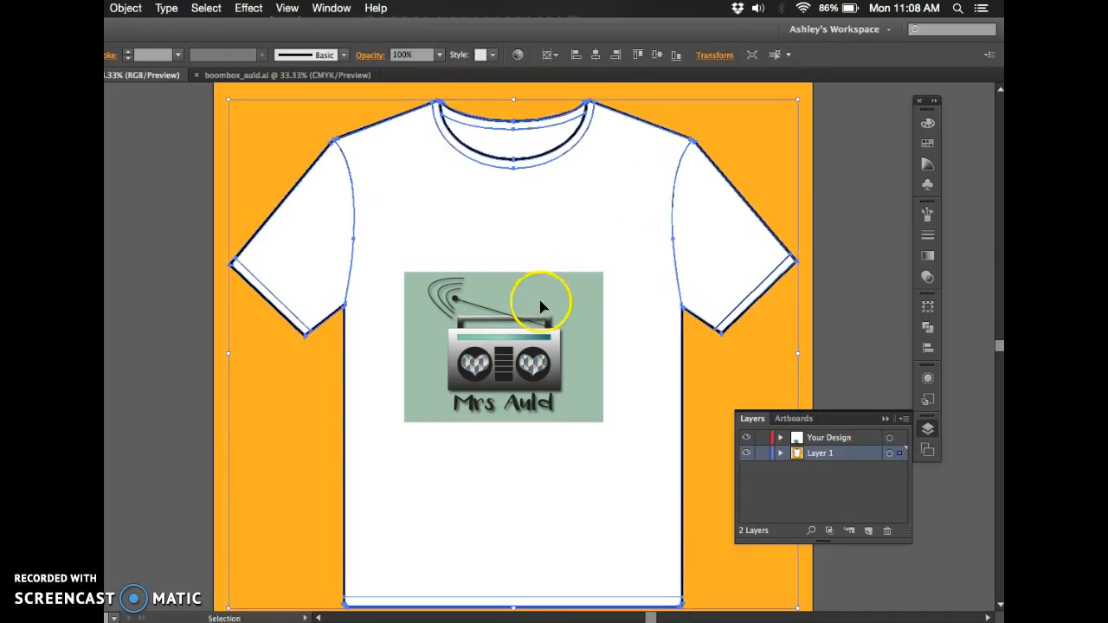
click(539, 342)
drag(551, 329, 547, 306)
Lock Layer 1 so that the T-shirt and its background cannot be selected
click(564, 254)
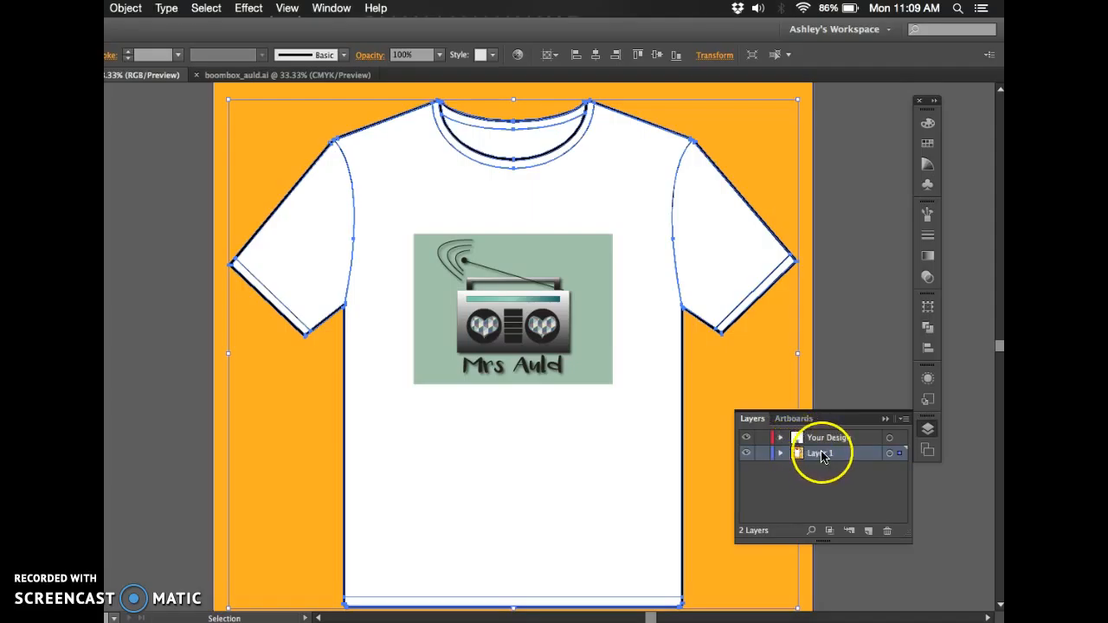
click(763, 454)
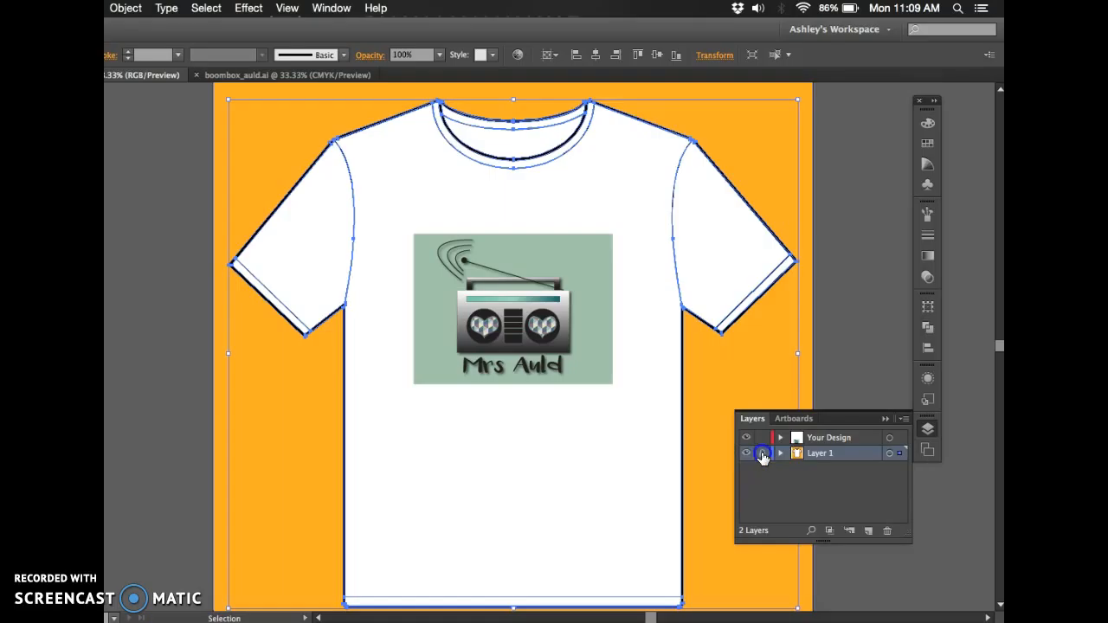
click(685, 207)
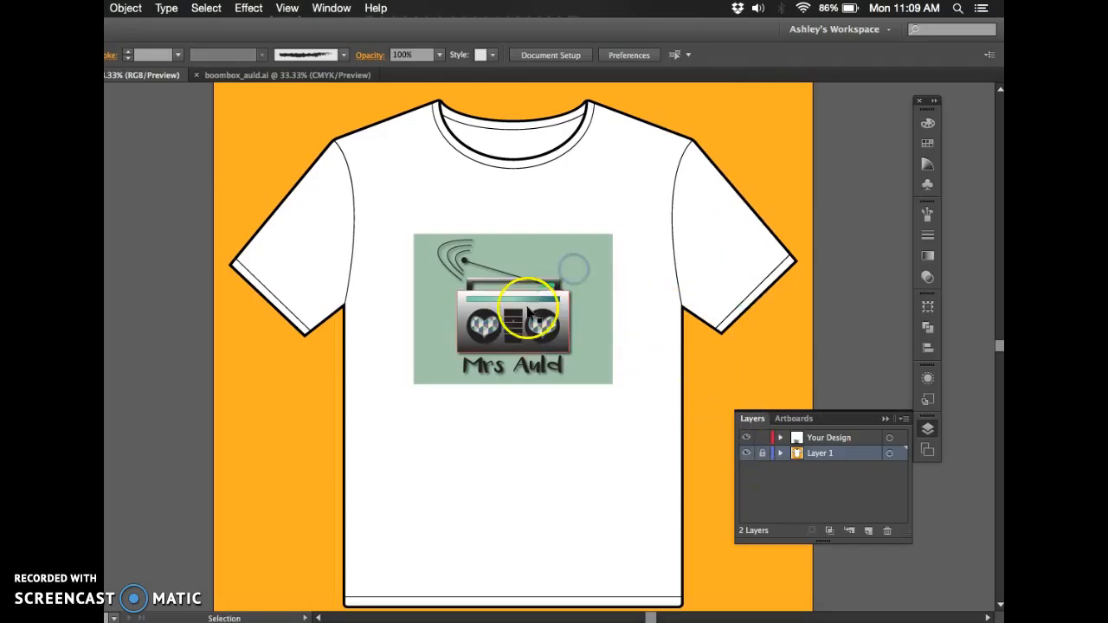
Delete the "Mock Up Your Tshirt" instruction text above the artboard
click(889, 437)
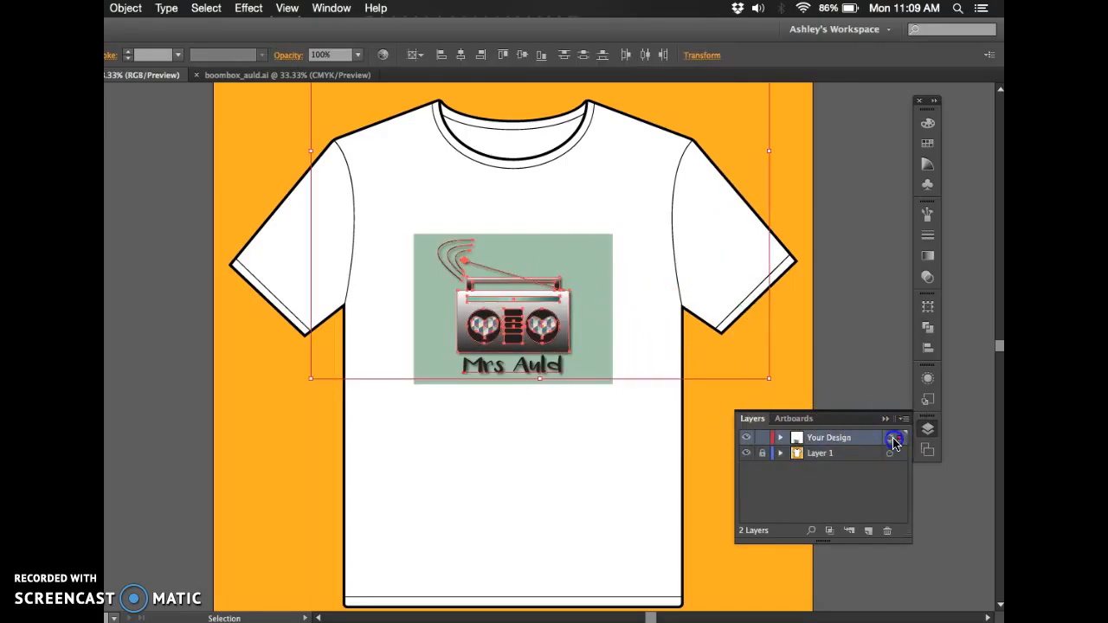
scroll(546, 290, up, 10)
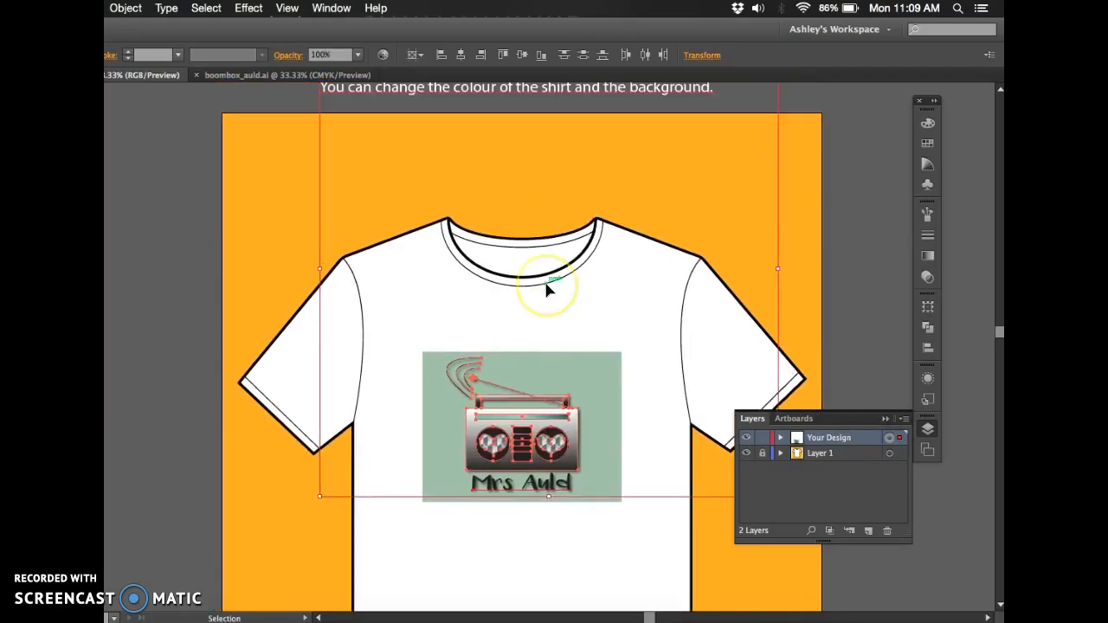
click(536, 186)
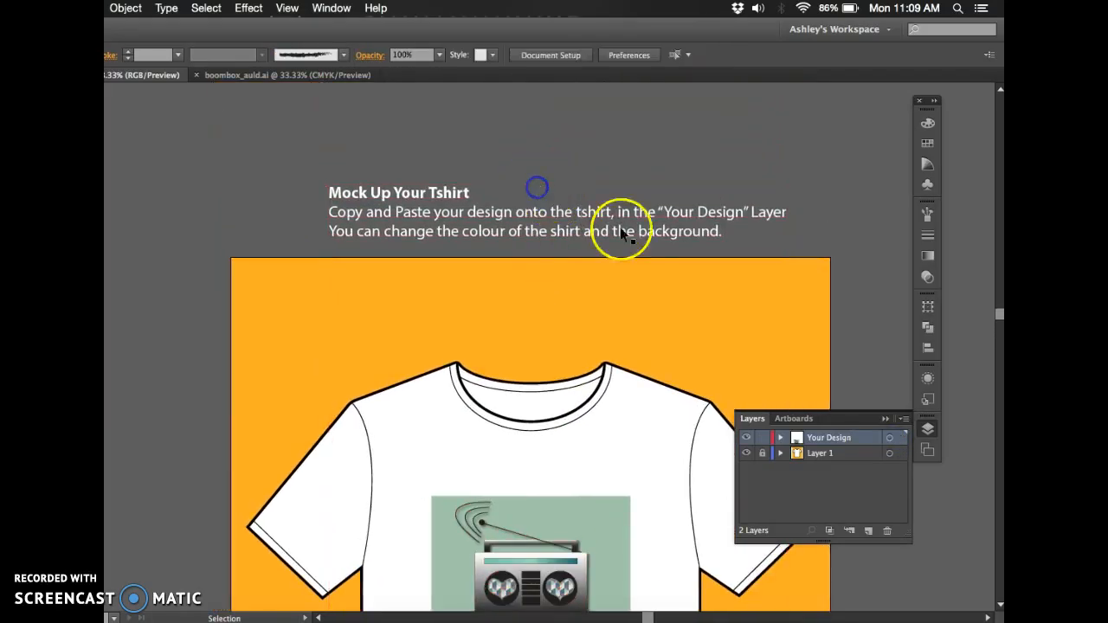
click(656, 229)
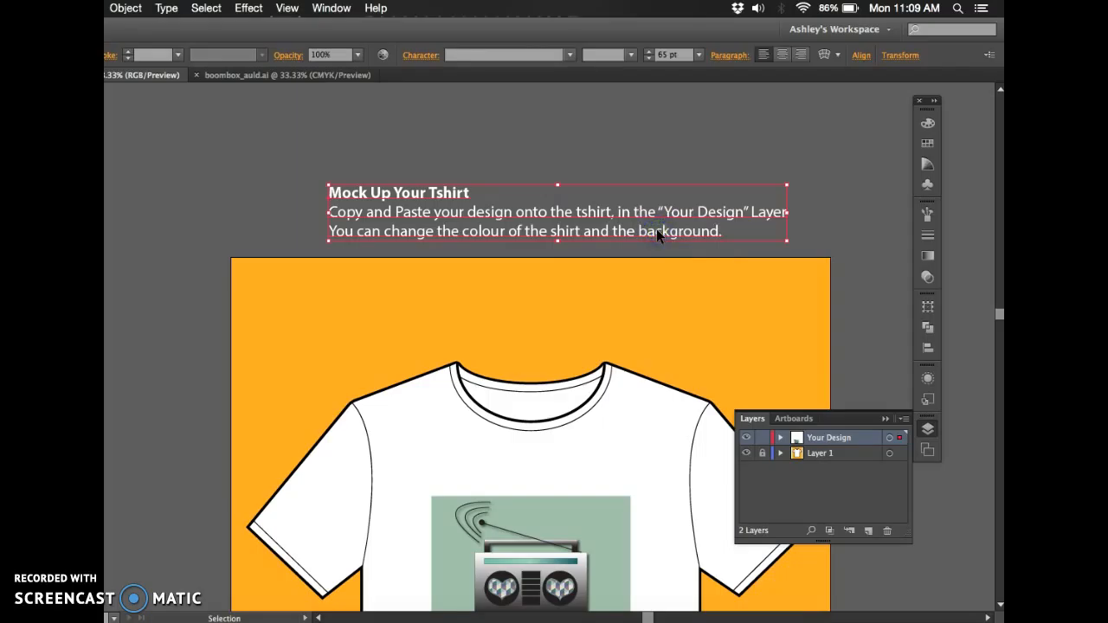
key(Delete)
scroll(521, 302, down, 3)
scroll(521, 302, down, 10)
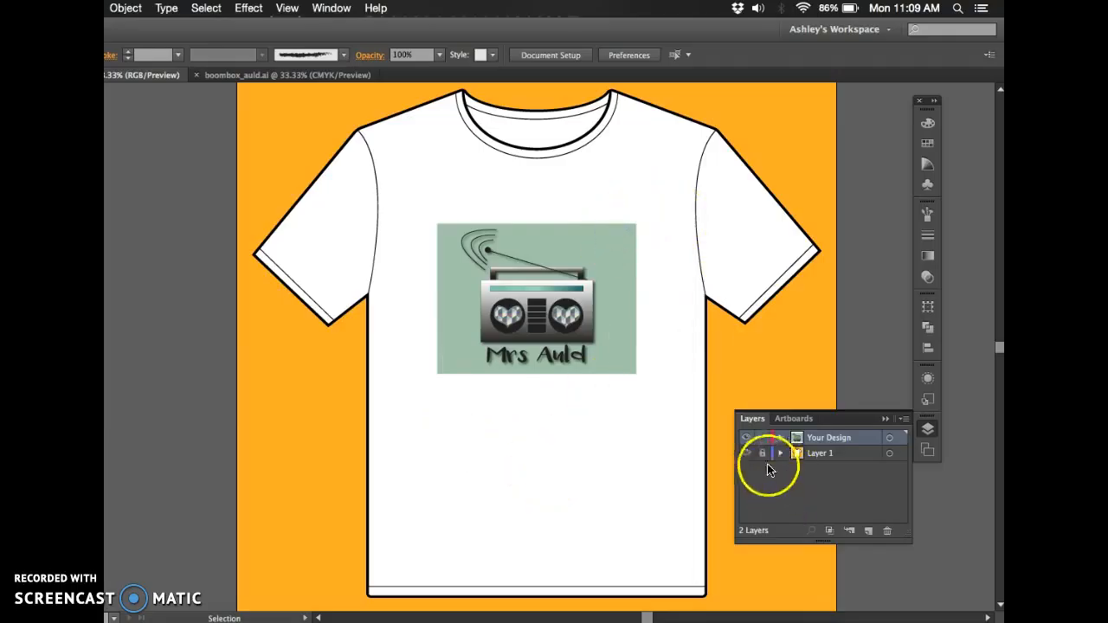
Expand the Your Design layer and its group, and select only the green background path behind the boombox
click(780, 437)
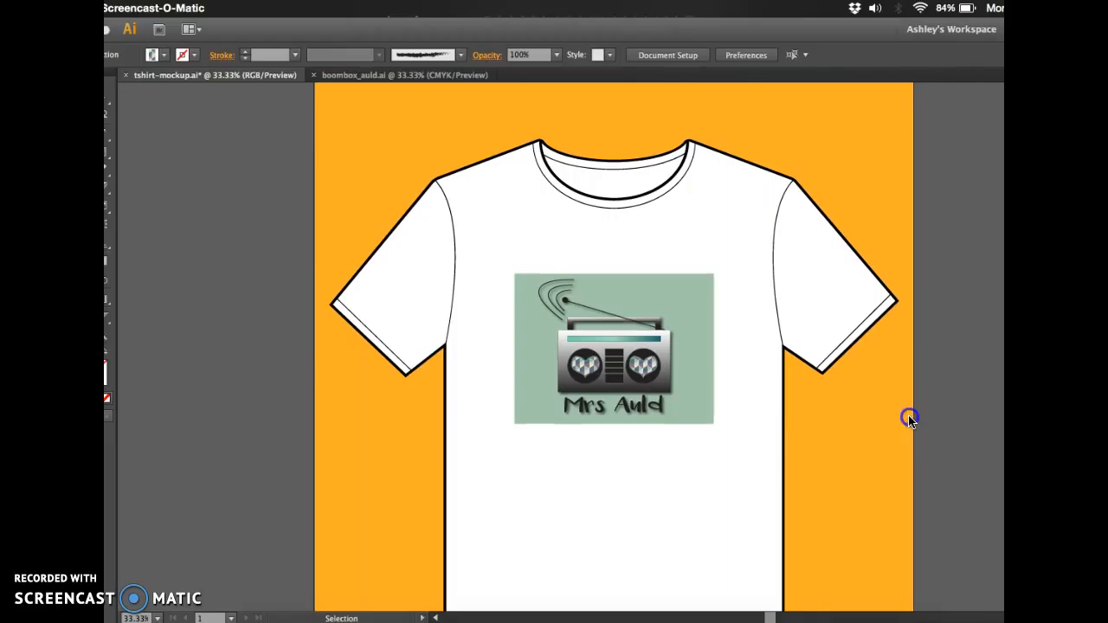
click(909, 420)
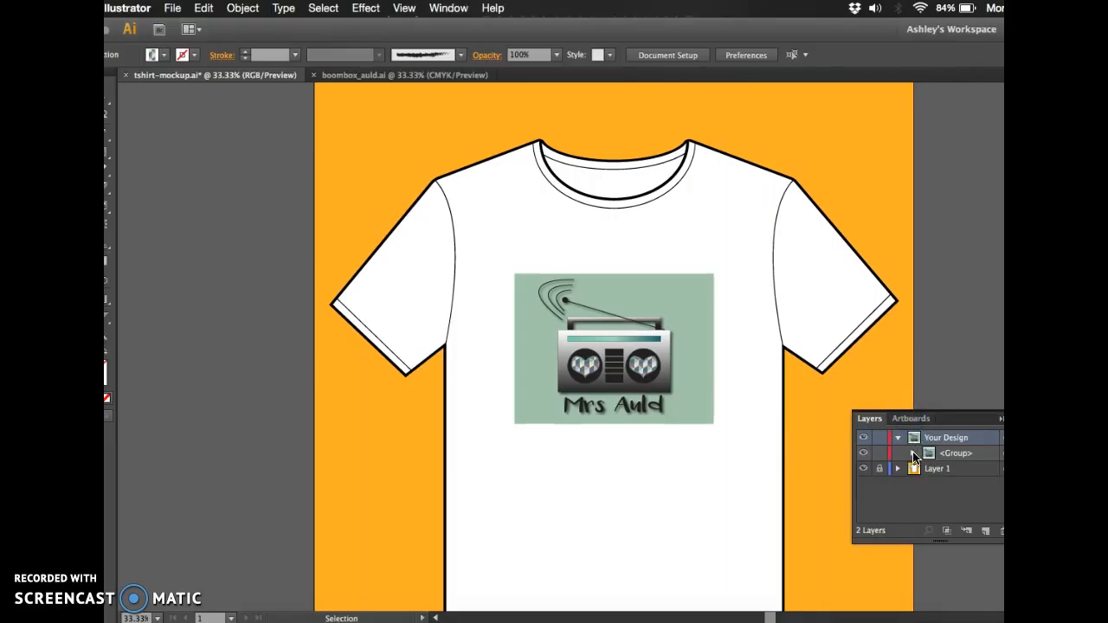
double_click(947, 437)
click(919, 457)
click(913, 453)
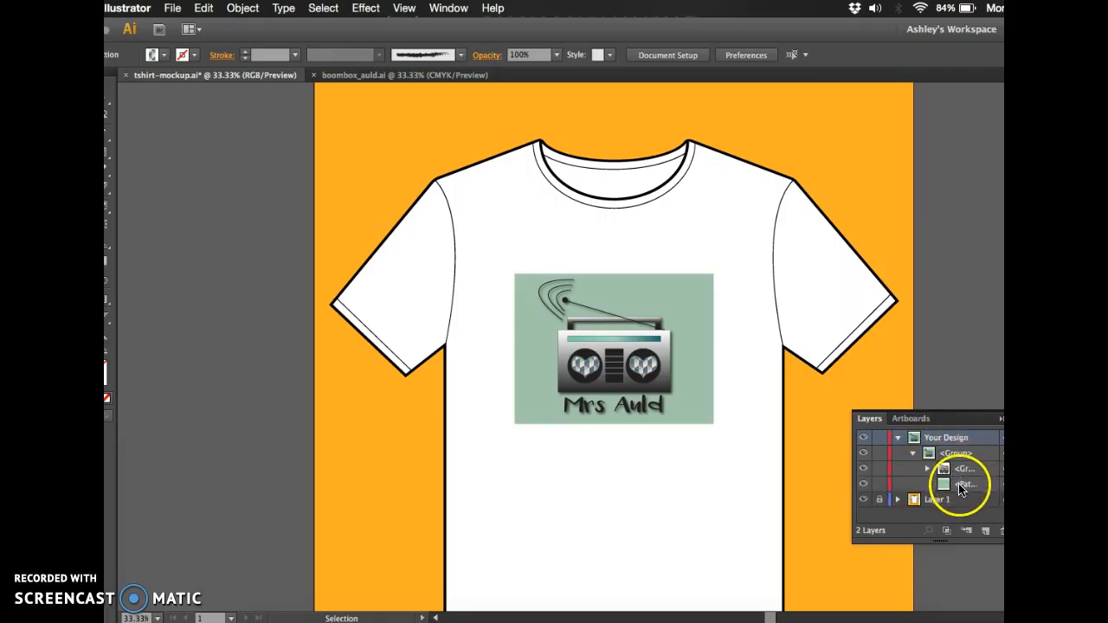
click(878, 486)
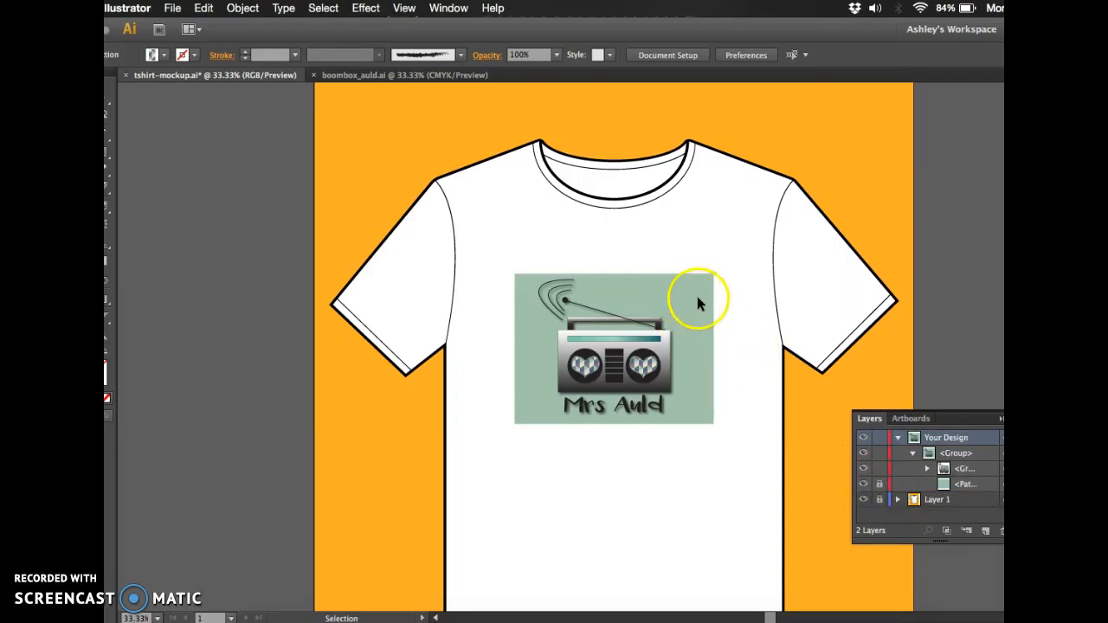
click(878, 485)
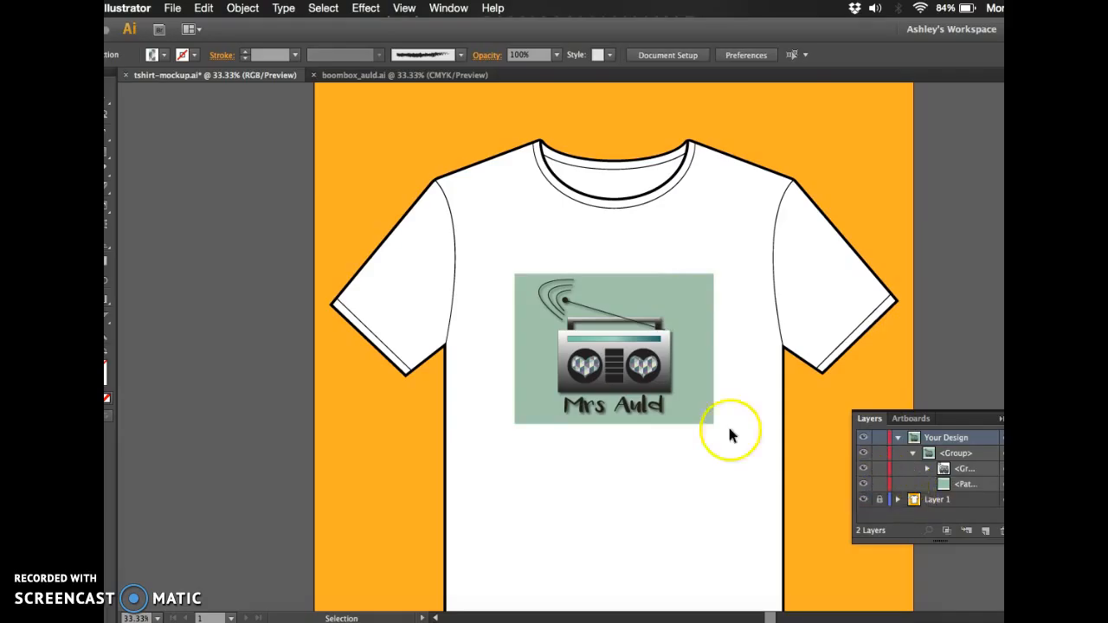
click(688, 311)
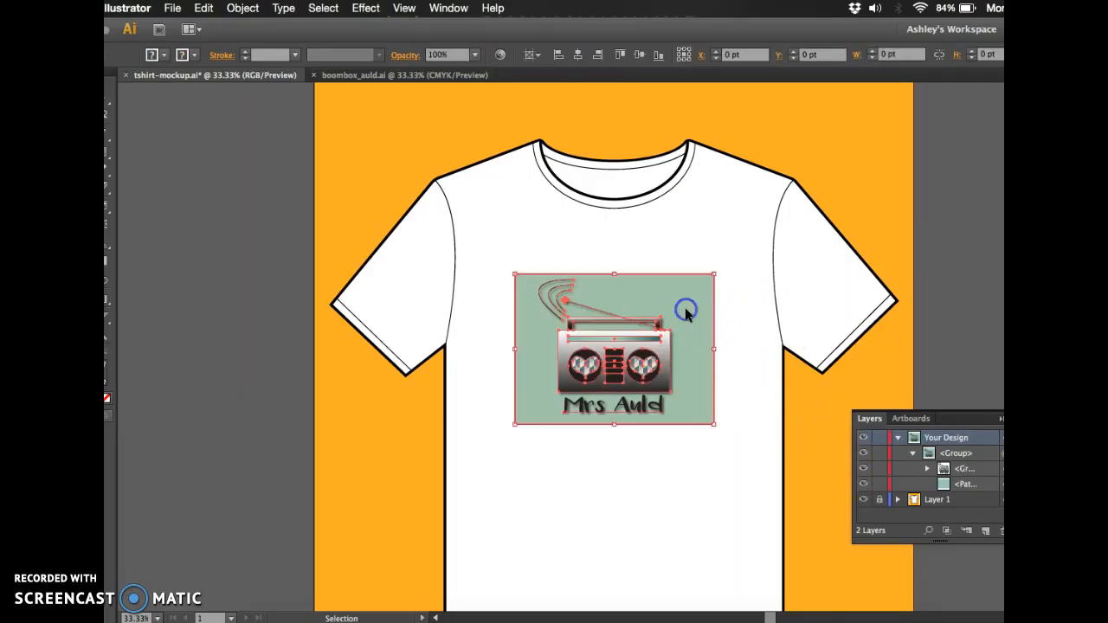
click(991, 484)
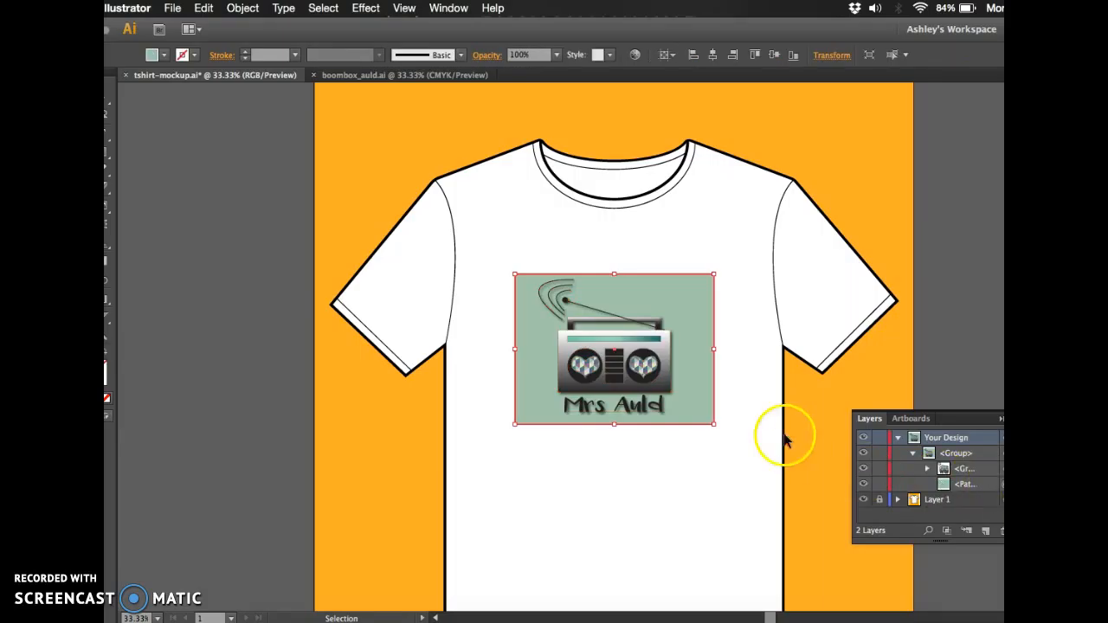
Try blue, magenta, orange and olive green Color Guide fills on the rectangle behind the boombox
click(1008, 113)
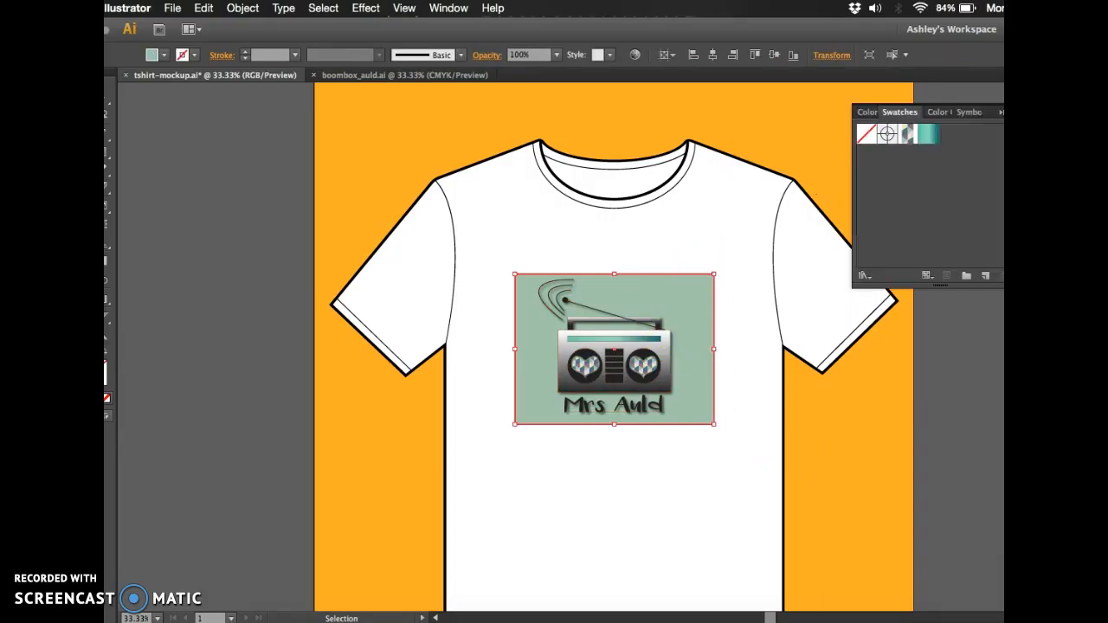
click(943, 113)
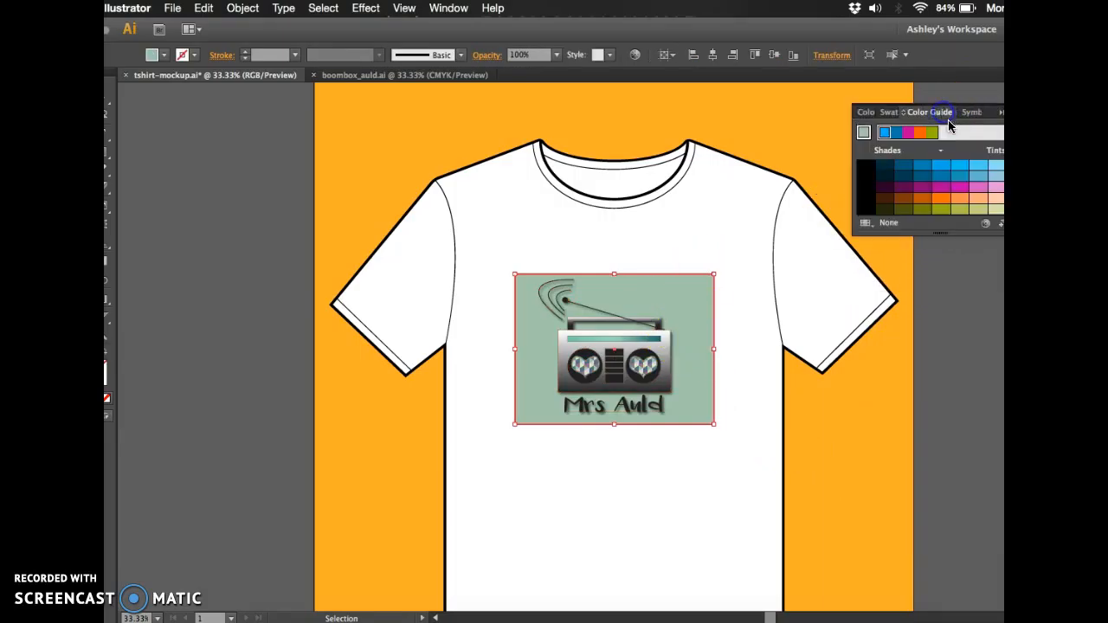
click(942, 171)
click(942, 179)
click(941, 188)
click(941, 198)
click(941, 208)
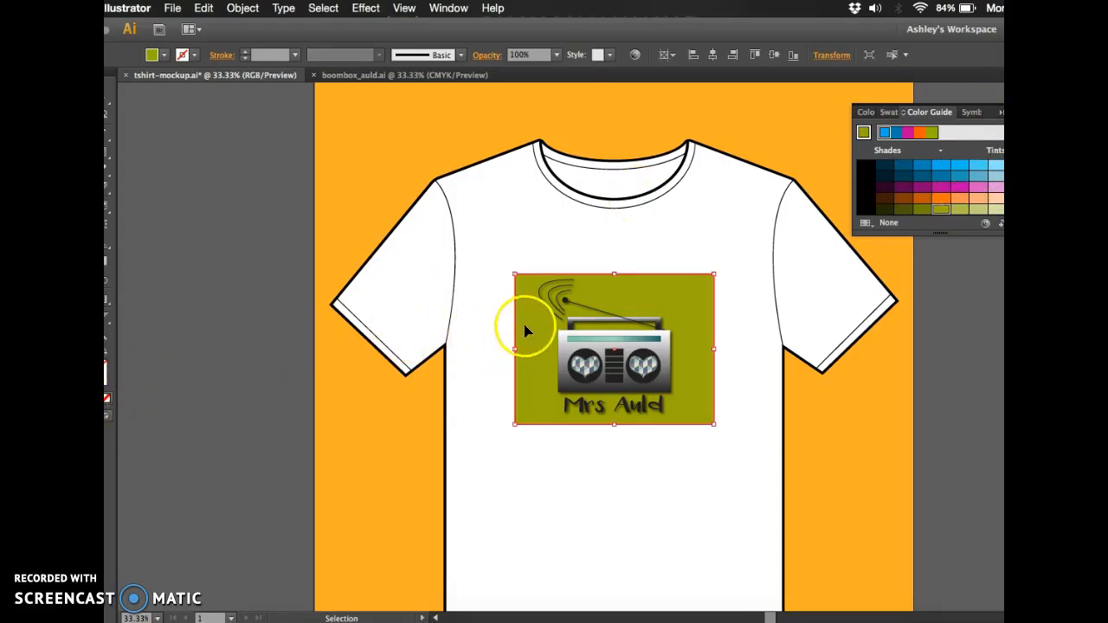
Set the fill of the rectangle behind the boombox to None and deselect it
click(106, 398)
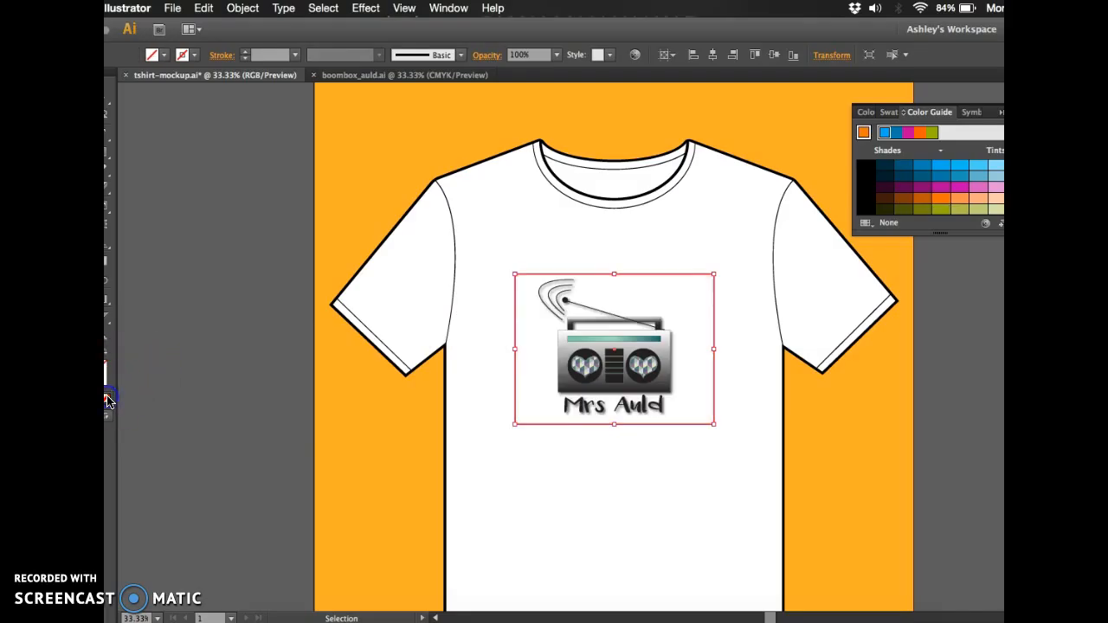
click(705, 242)
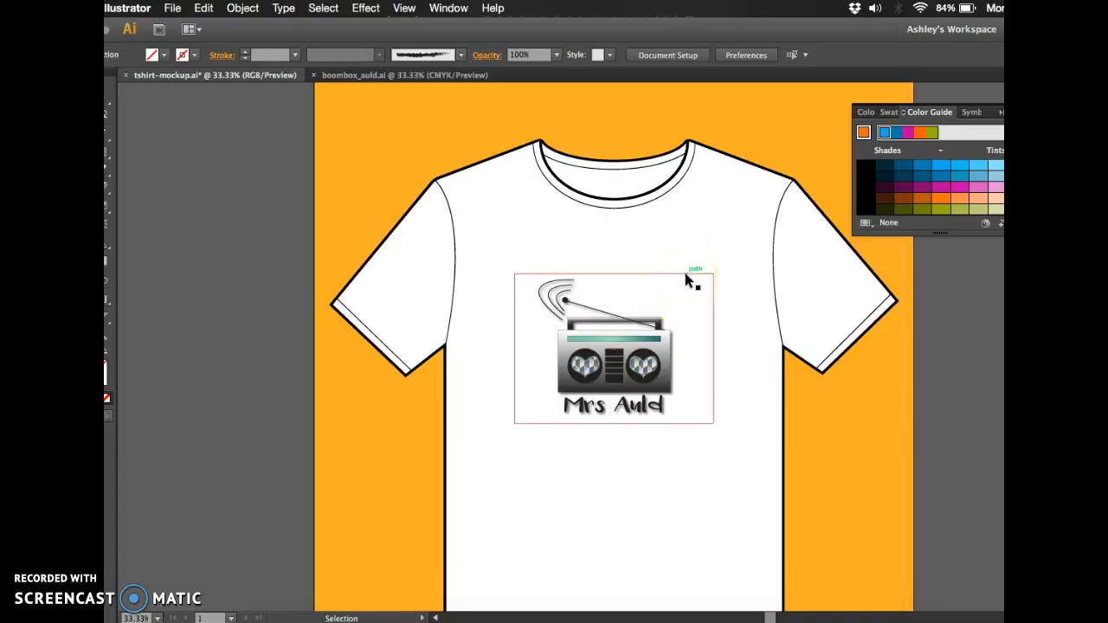
click(677, 286)
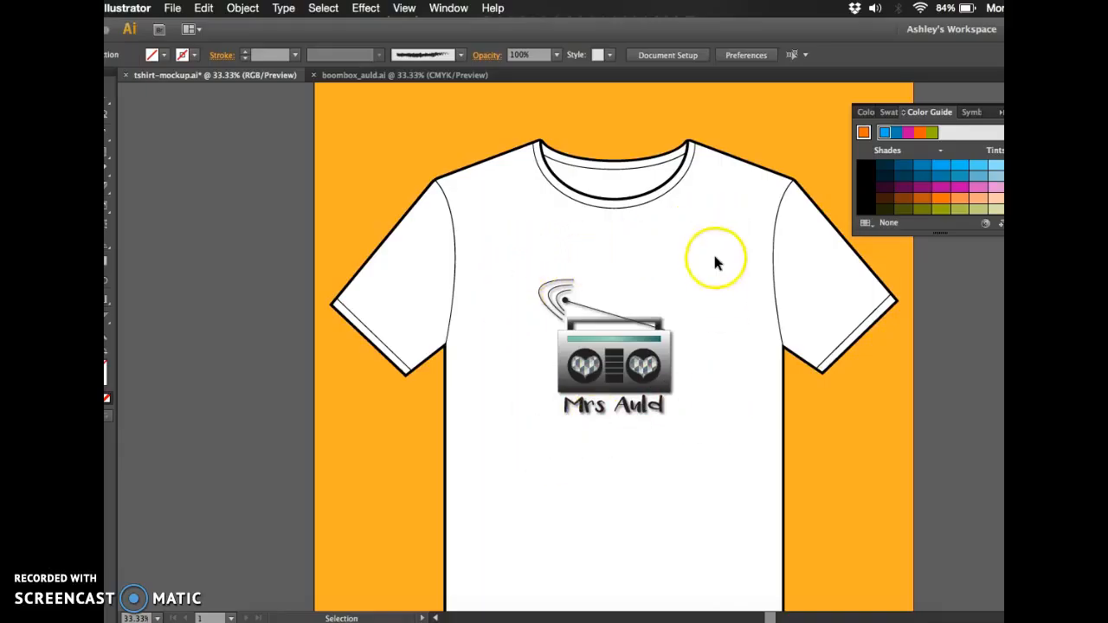
click(709, 251)
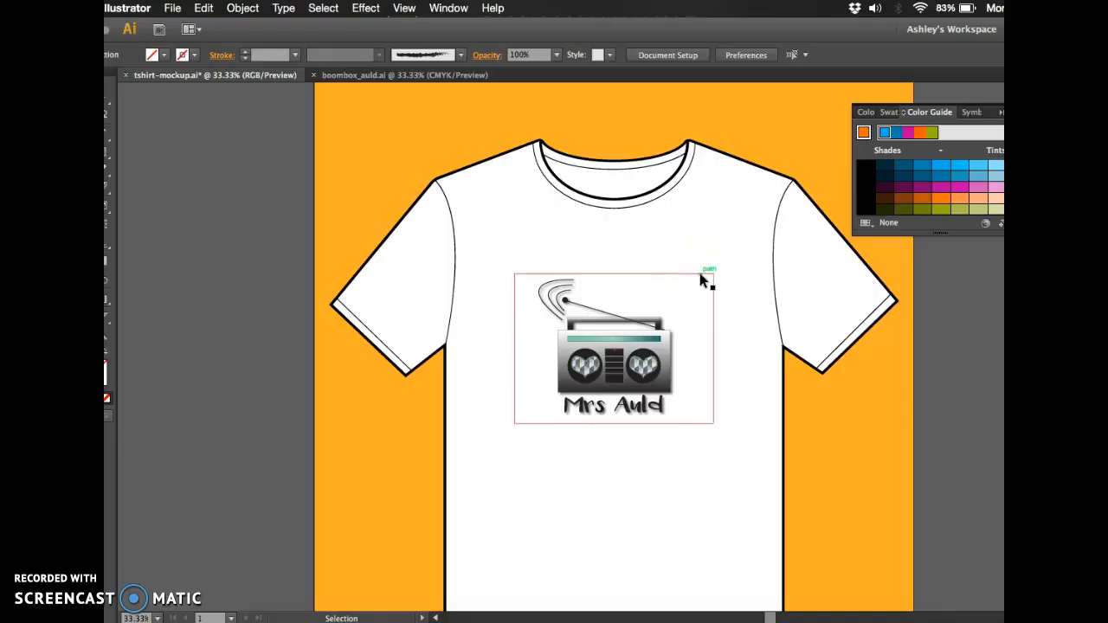
click(652, 294)
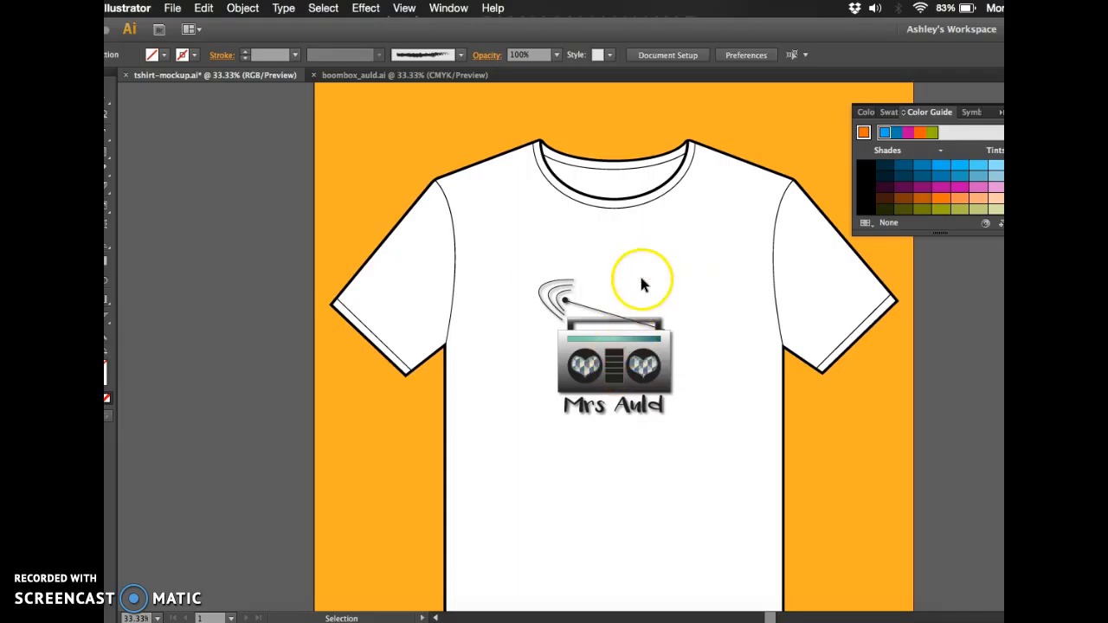
Check the original boombox artwork in boombox_auld.ai and return to the tshirt-mockup.ai document
click(383, 75)
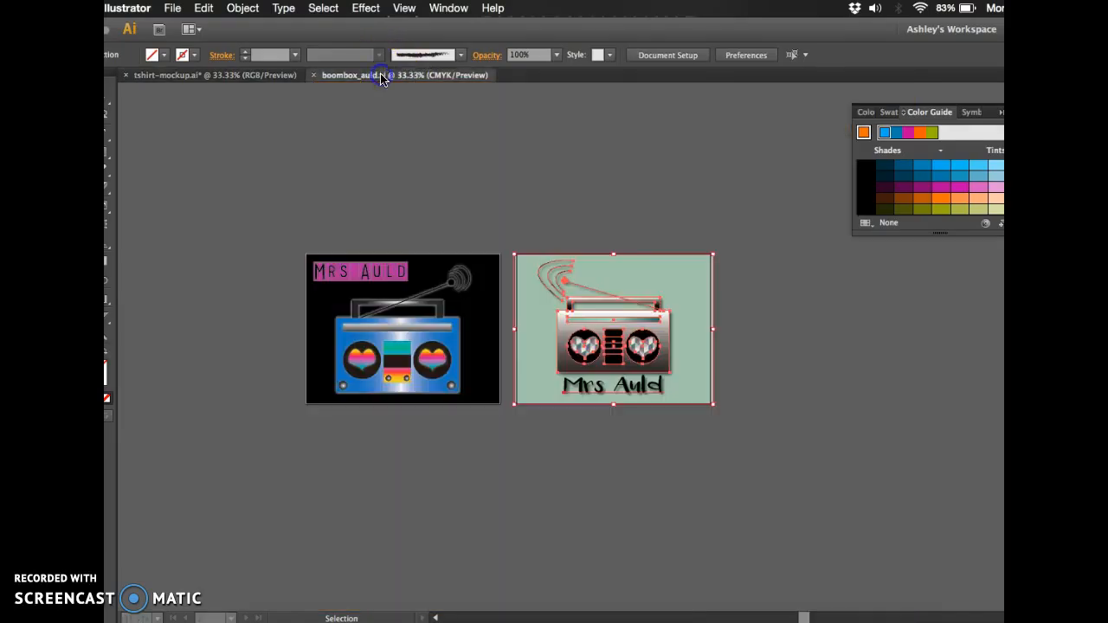
click(606, 346)
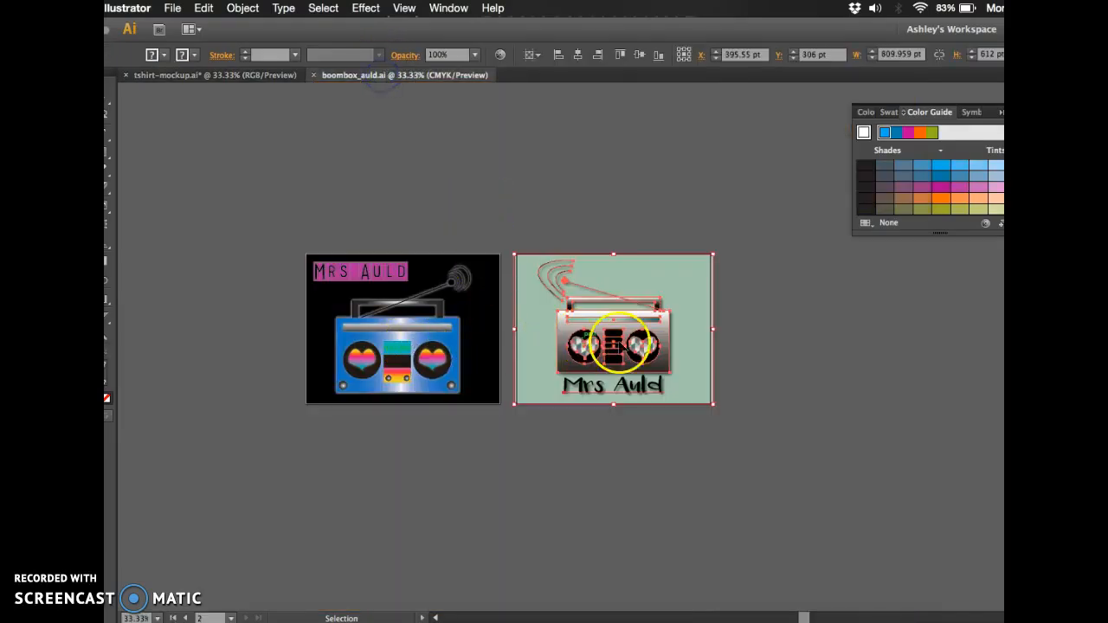
click(247, 76)
Select the boombox design and enlarge it proportionally across the shirt's chest to about 1292 pt wide by 976 pt high
drag(603, 321, 649, 275)
click(649, 276)
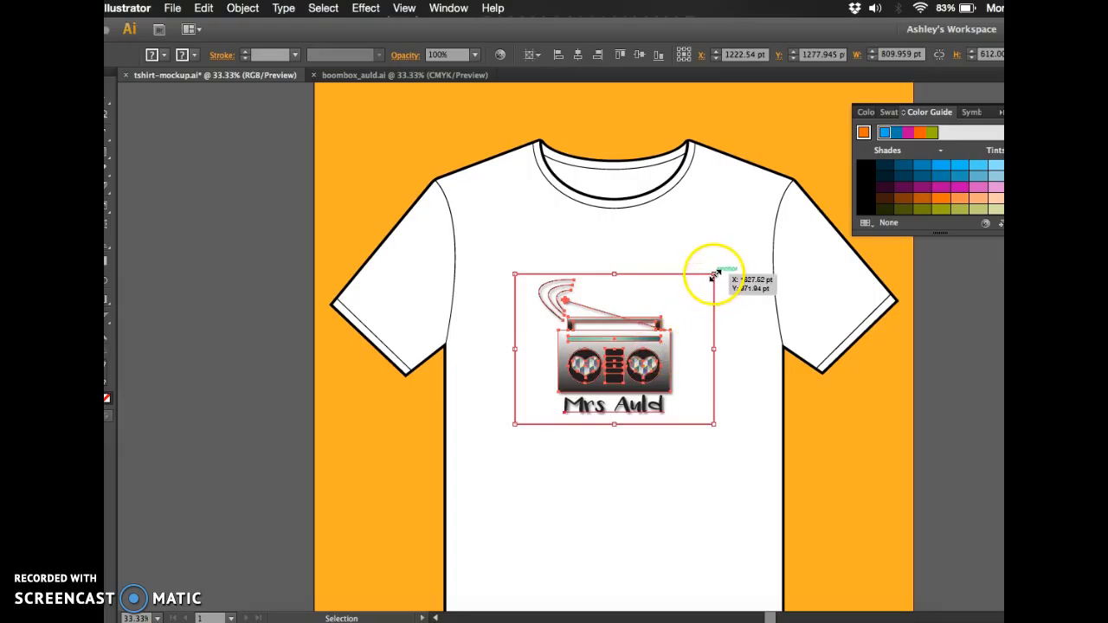
drag(715, 275, 773, 229)
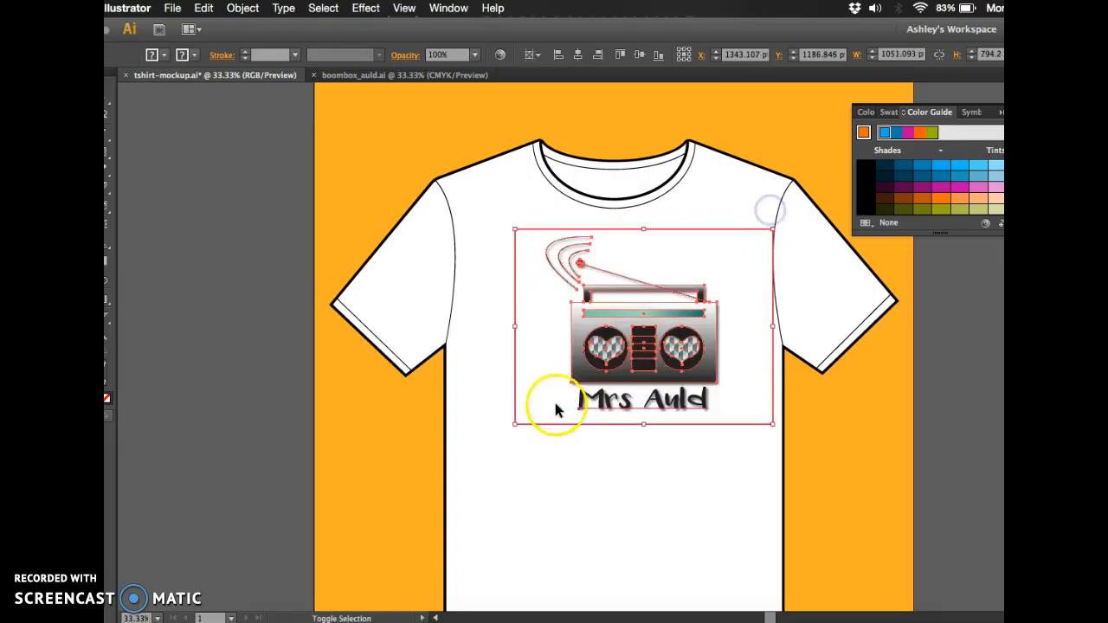
drag(514, 424, 456, 469)
drag(628, 433, 628, 433)
Unlock Layer 1 and select all of its T-shirt template artwork
click(891, 210)
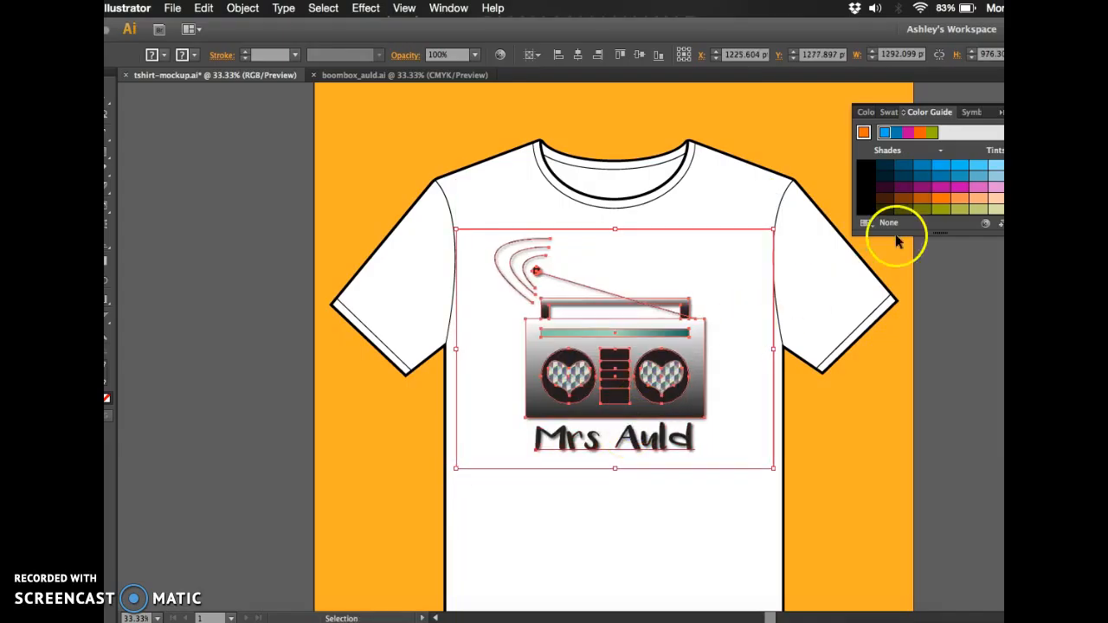
key(F7)
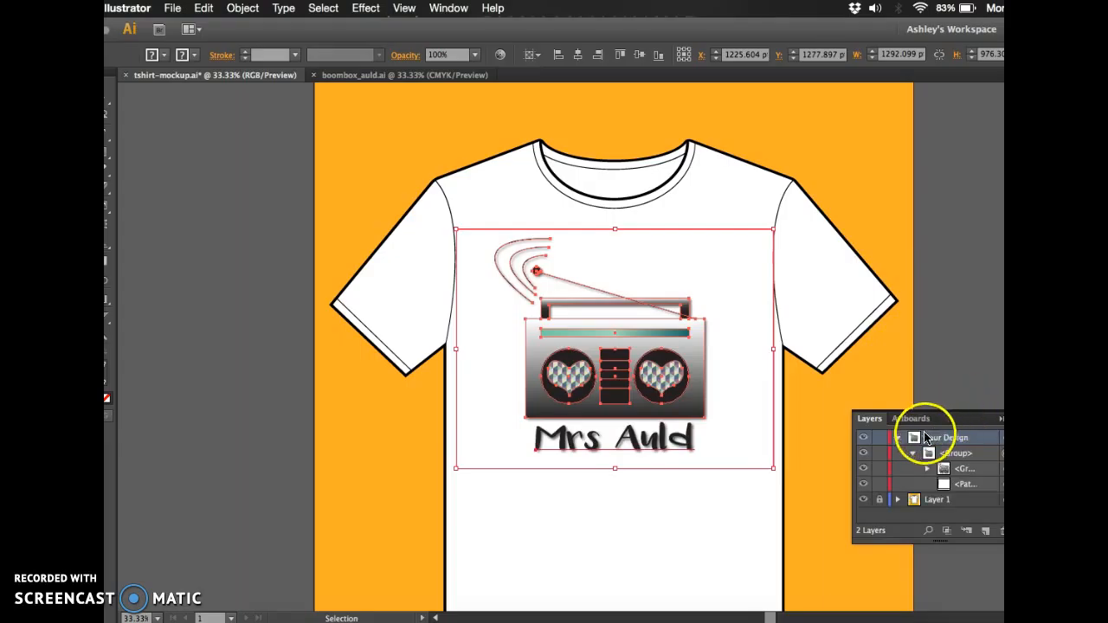
click(931, 501)
click(879, 501)
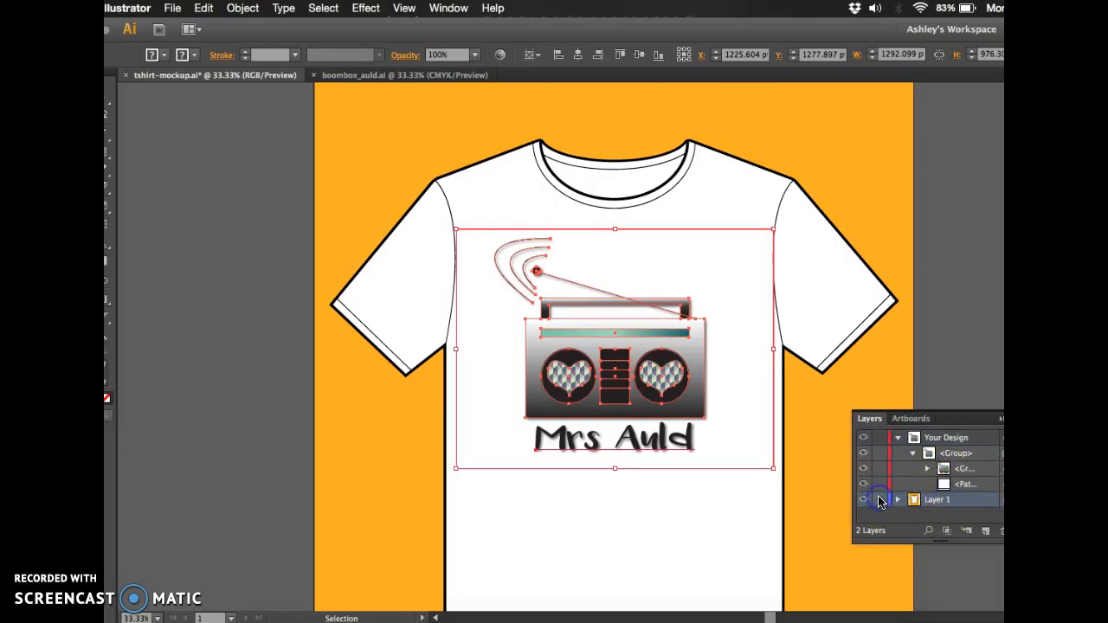
click(1001, 514)
click(997, 499)
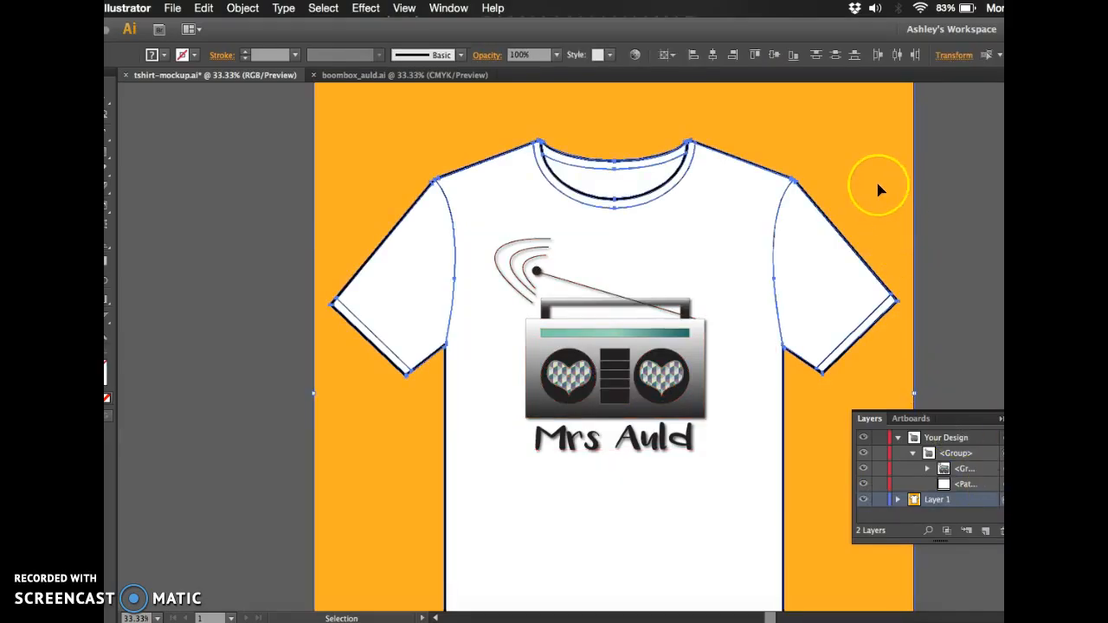
Expand Layer 1, select only its background rectangle and fill it with a pale olive green tint from the Color Guide
click(898, 499)
scroll(943, 493, down, 1)
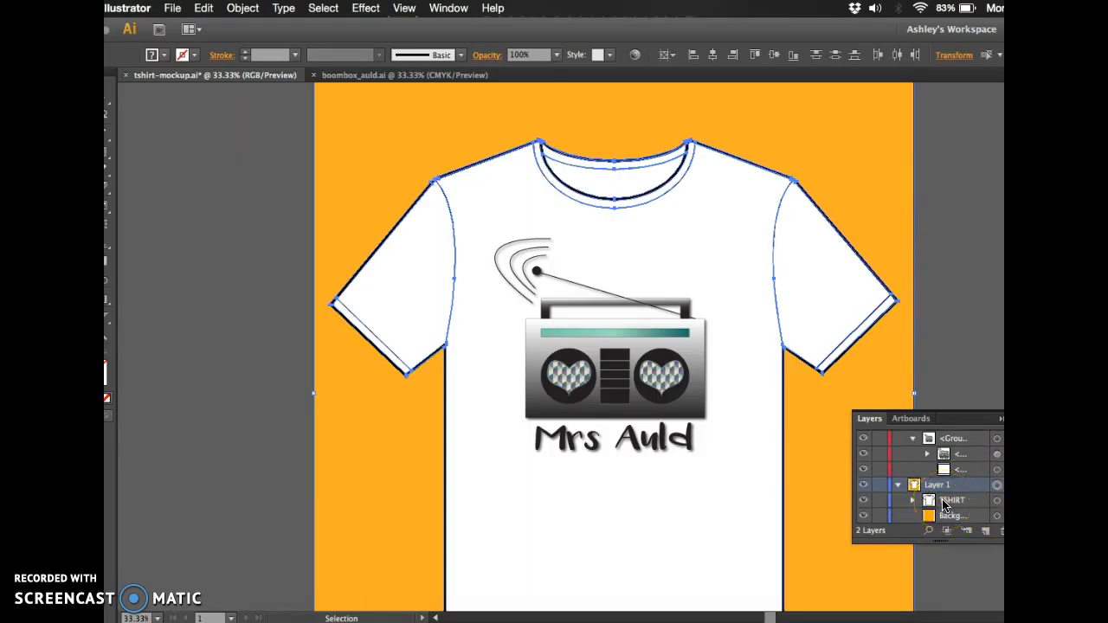
click(996, 516)
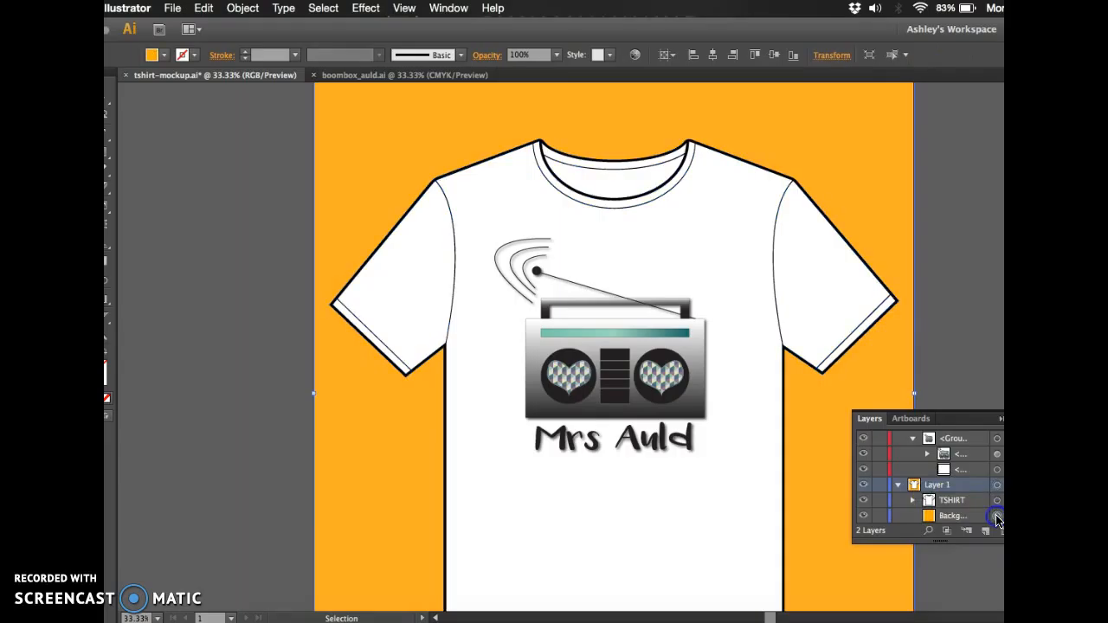
click(996, 517)
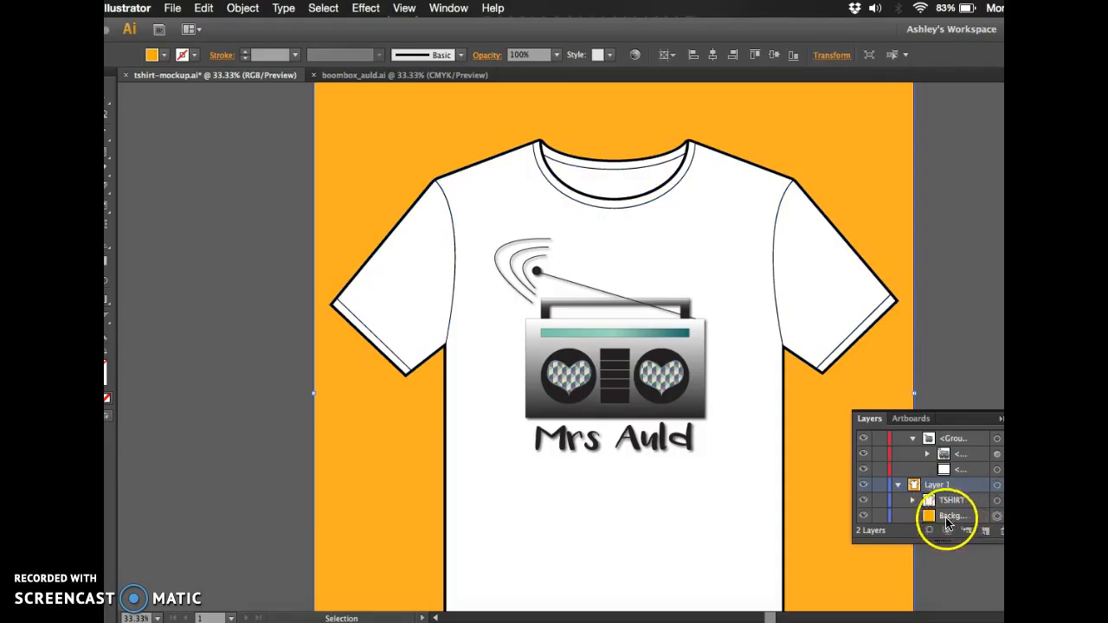
click(990, 136)
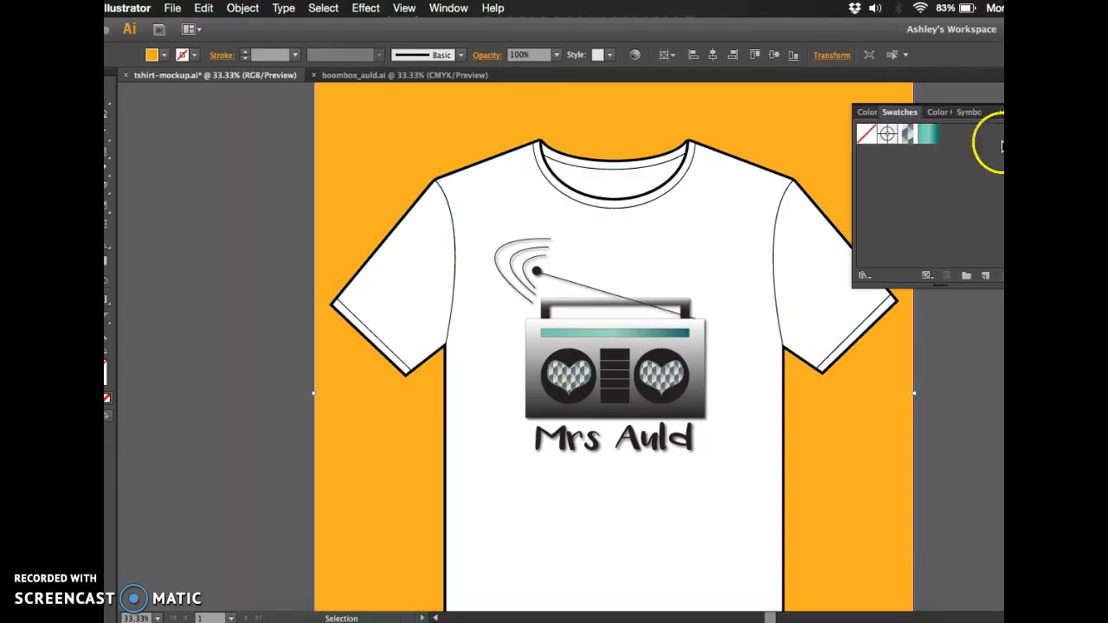
click(940, 113)
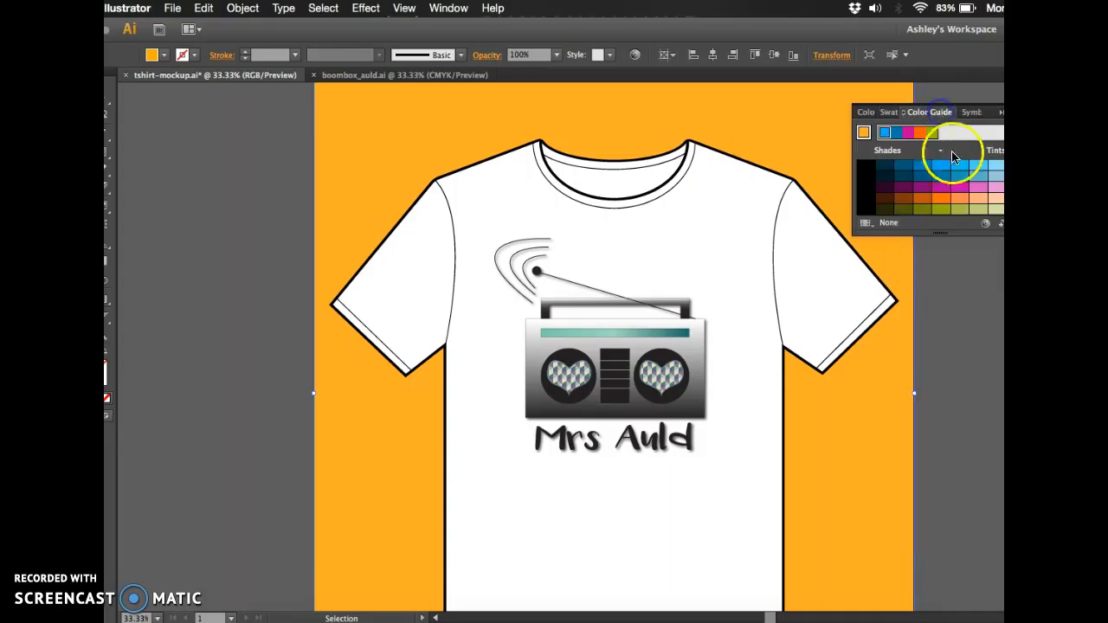
click(996, 176)
click(995, 198)
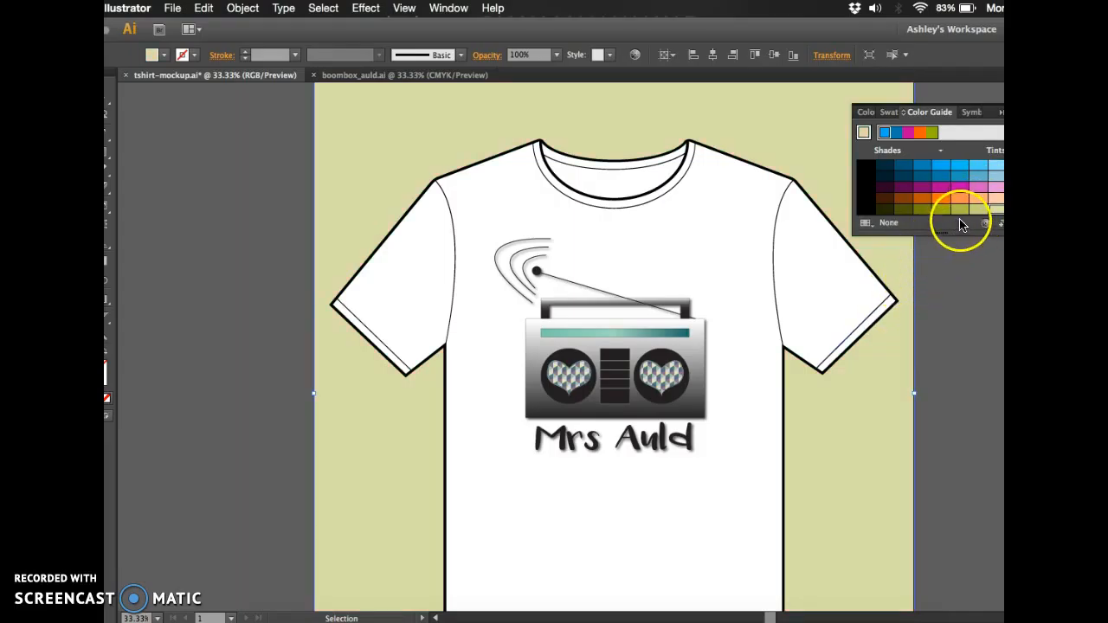
click(999, 111)
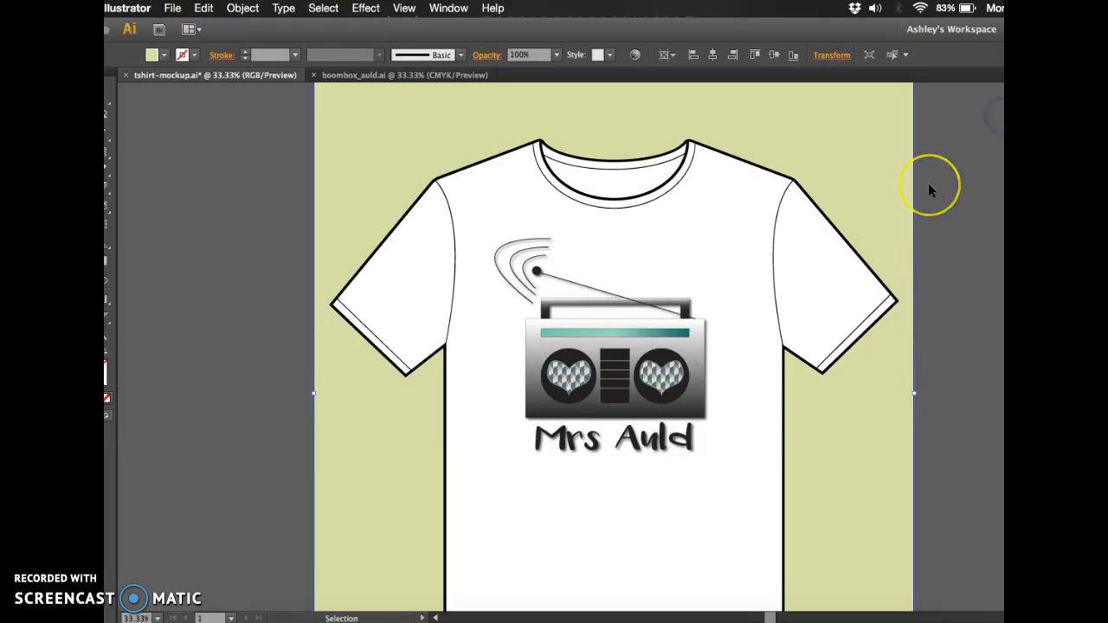
Start saving the T-shirt mockup for the web
key(super+minus)
scroll(859, 226, down, 2)
scroll(859, 226, left, 2)
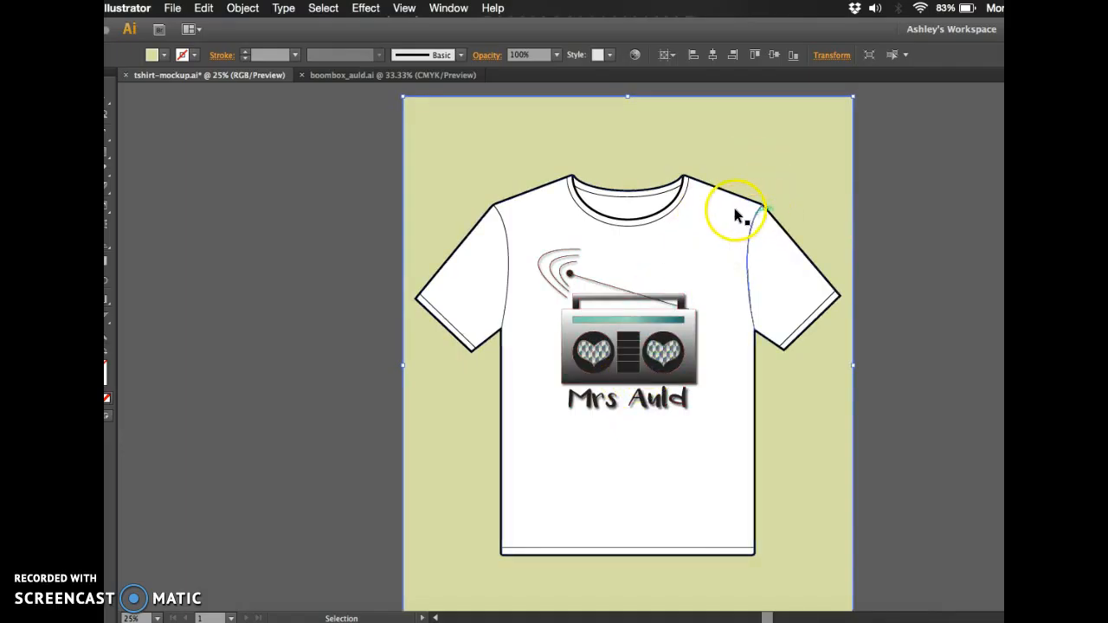
click(173, 9)
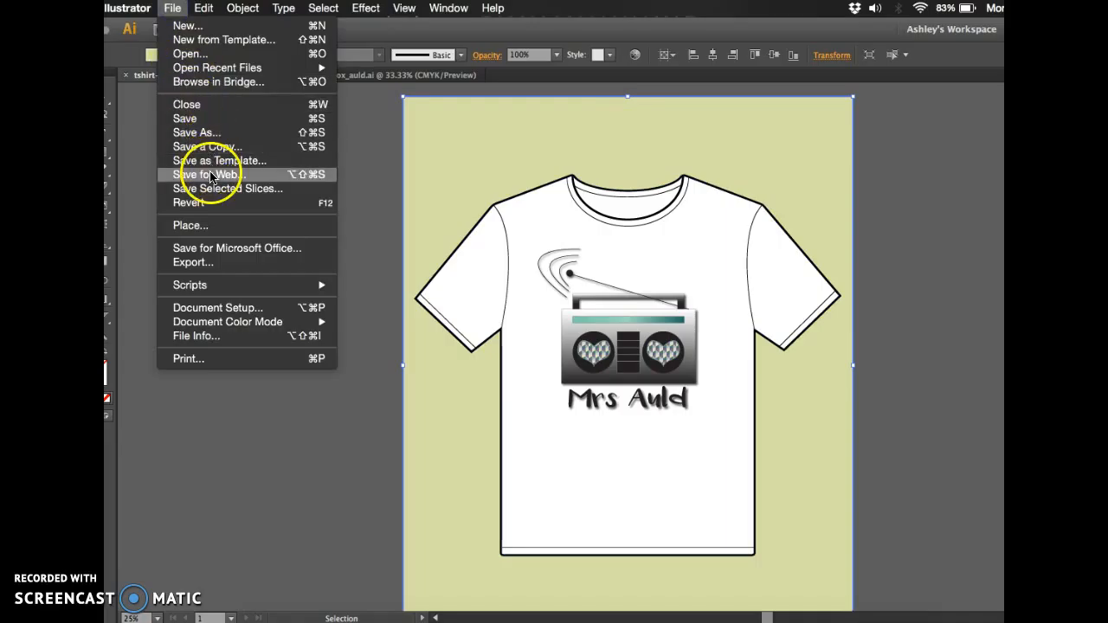